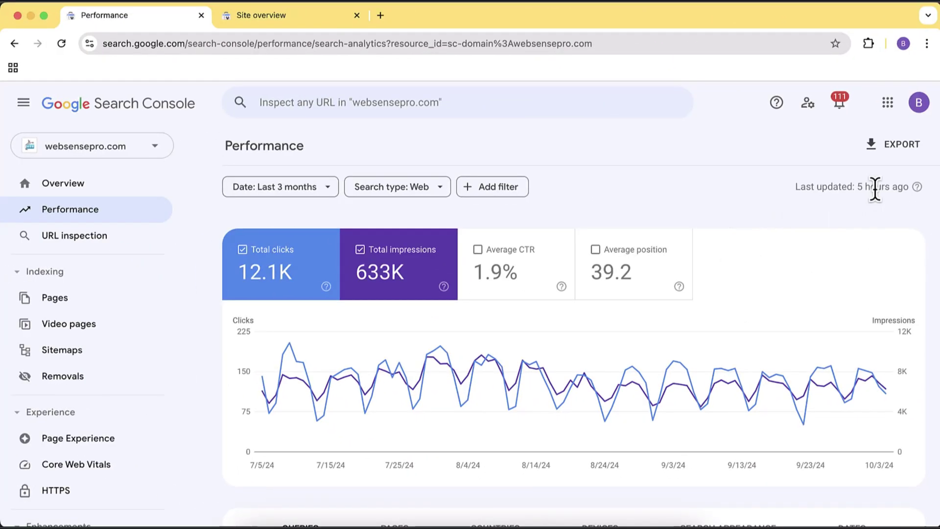
triple_click(889, 194)
click(783, 223)
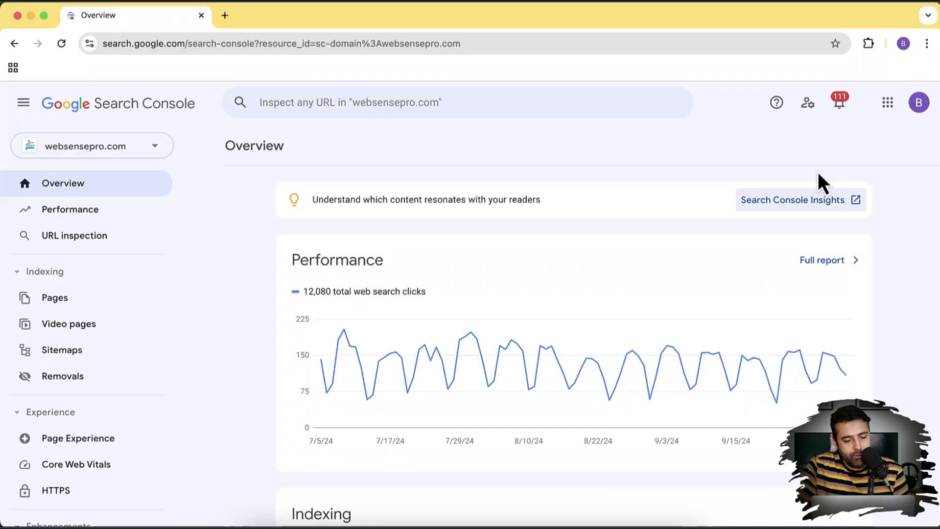
Open Search Console Insights for websensepro.com and review the past 28 days' clicks from Google Search.
scroll(817, 174, down, 2)
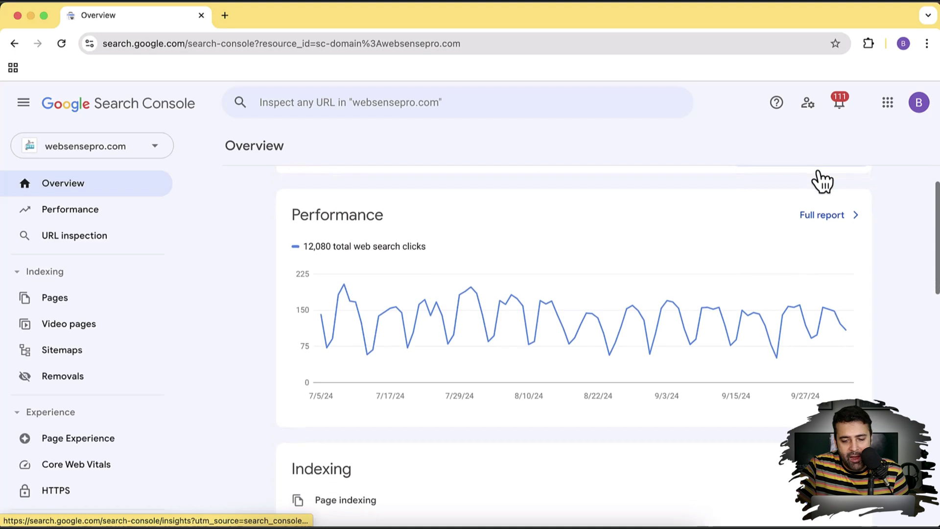
scroll(817, 176, up, 2)
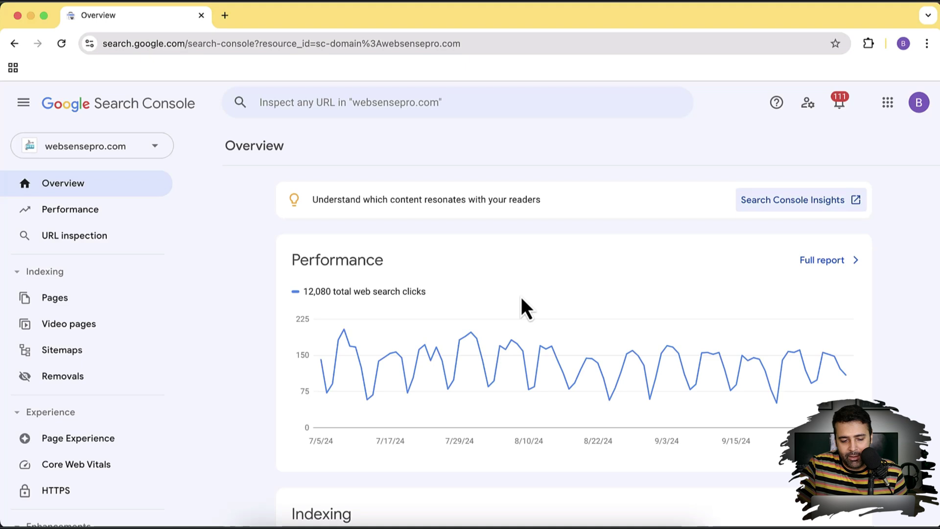
click(813, 200)
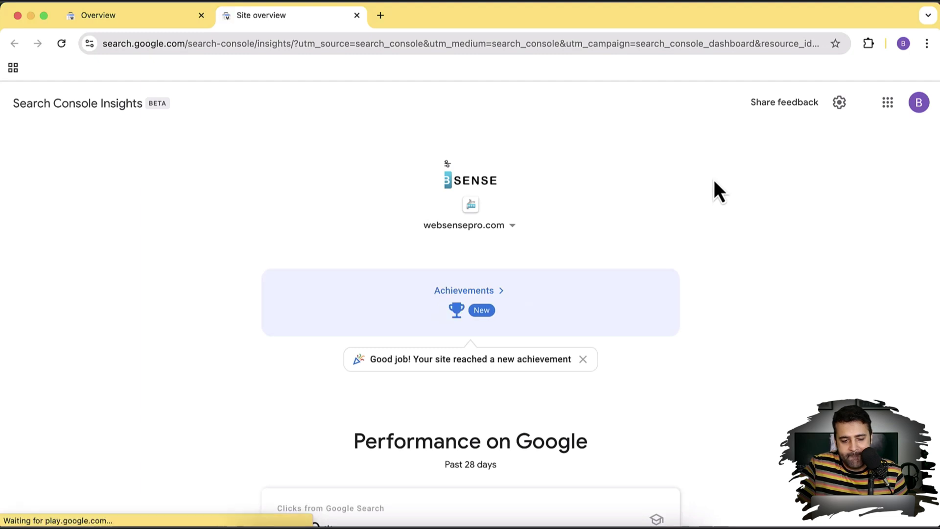
scroll(714, 181, down, 2)
scroll(714, 180, down, 4)
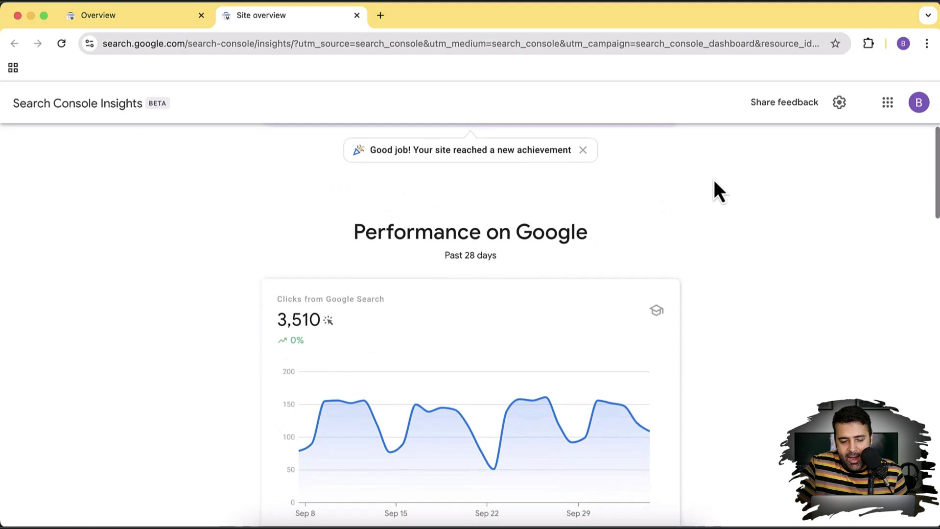
scroll(714, 180, down, 1)
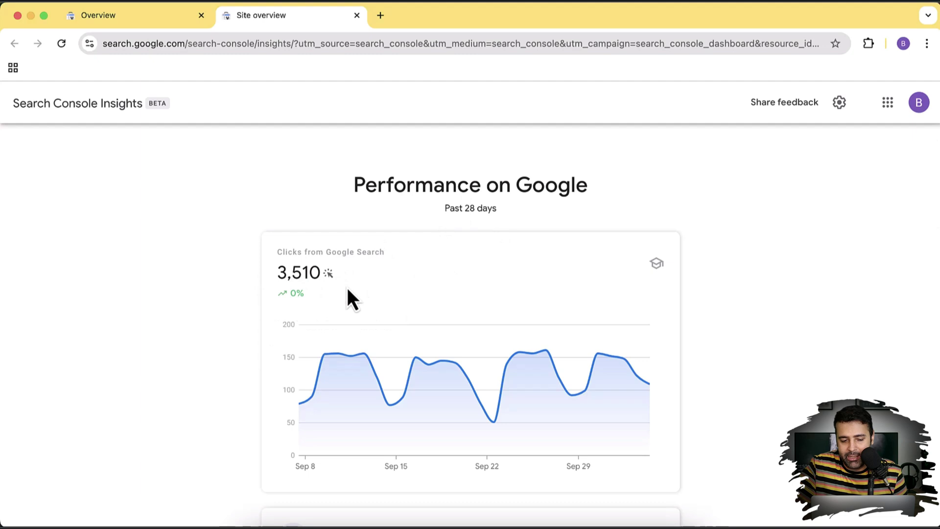
mouse_move(345, 250)
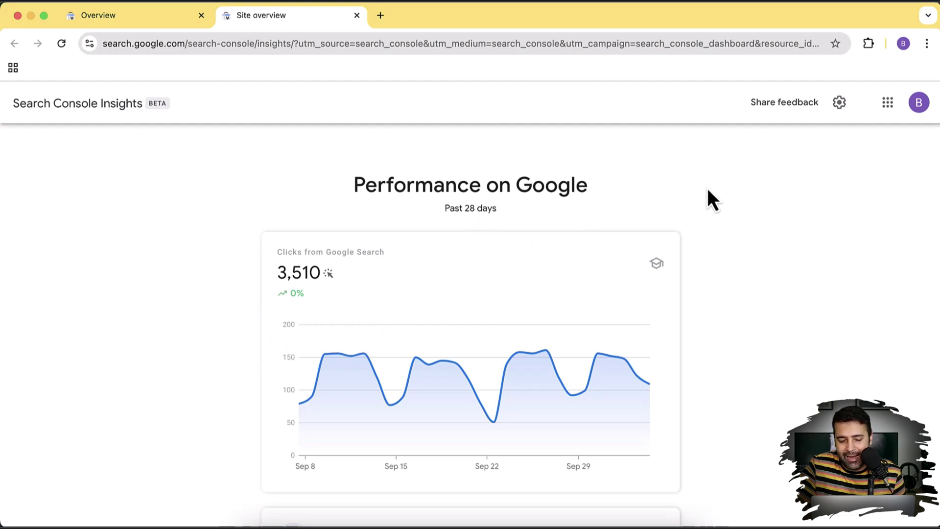
Review the pages under Your growing content with their click trends and top queries, paging forward to entries 7-9.
scroll(708, 192, down, 5)
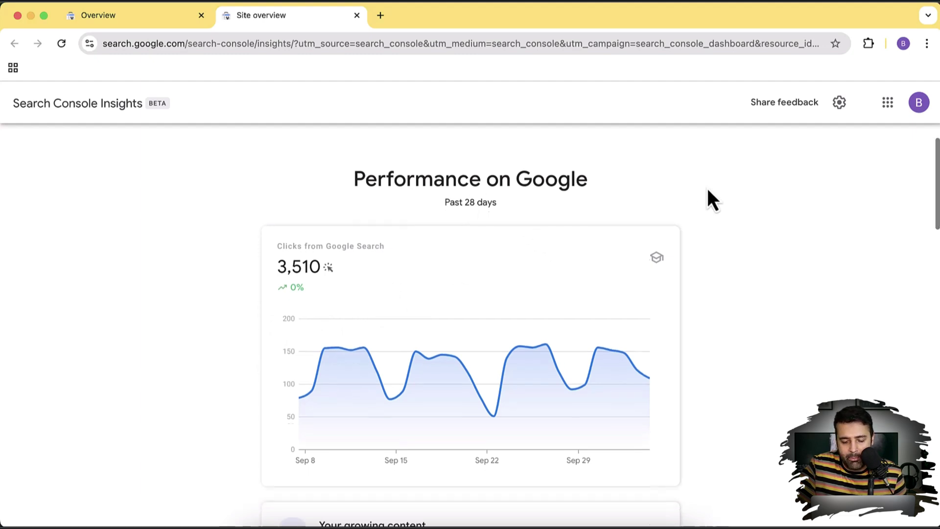
scroll(708, 191, down, 2)
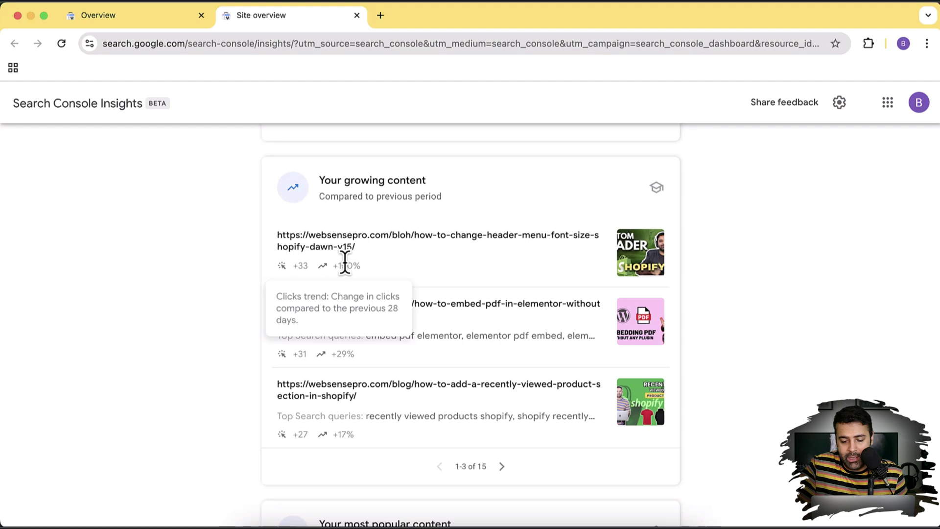
scroll(715, 278, down, 1)
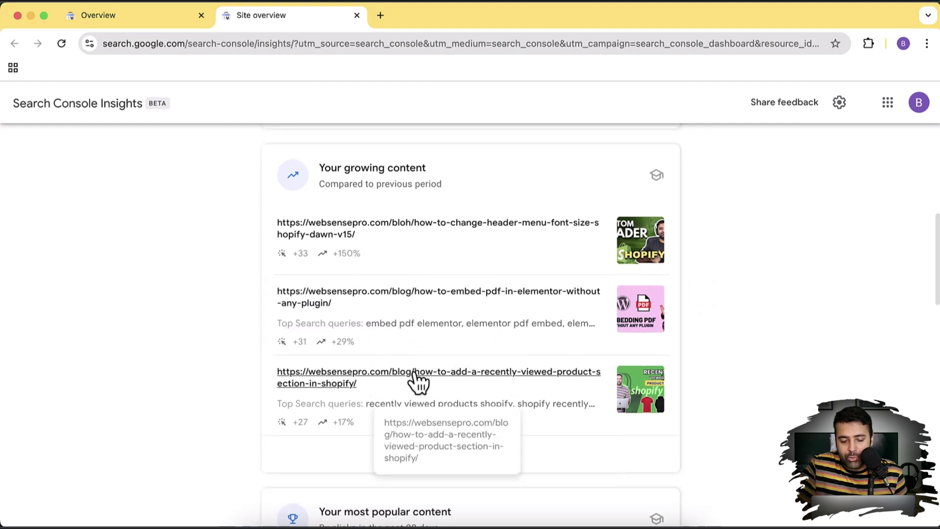
mouse_move(353, 345)
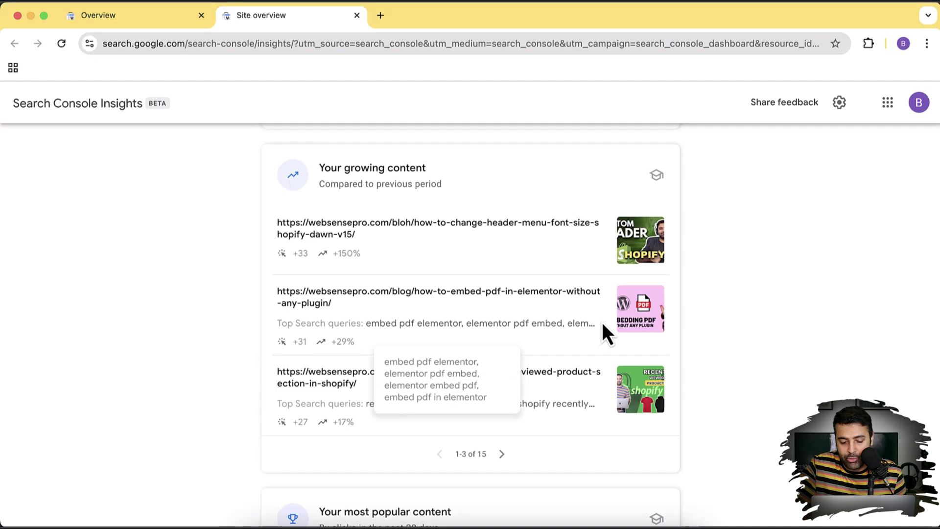
scroll(657, 291, down, 1)
scroll(657, 292, down, 5)
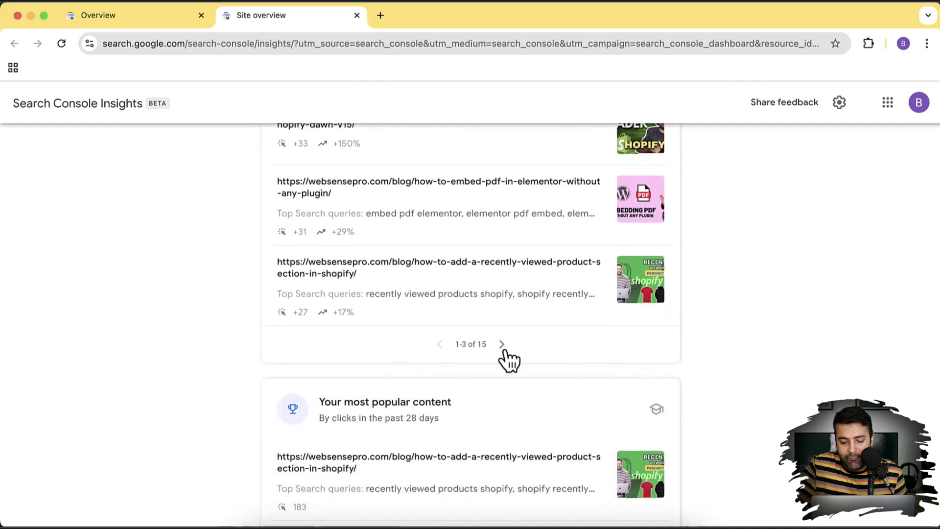
click(502, 345)
scroll(579, 360, up, 5)
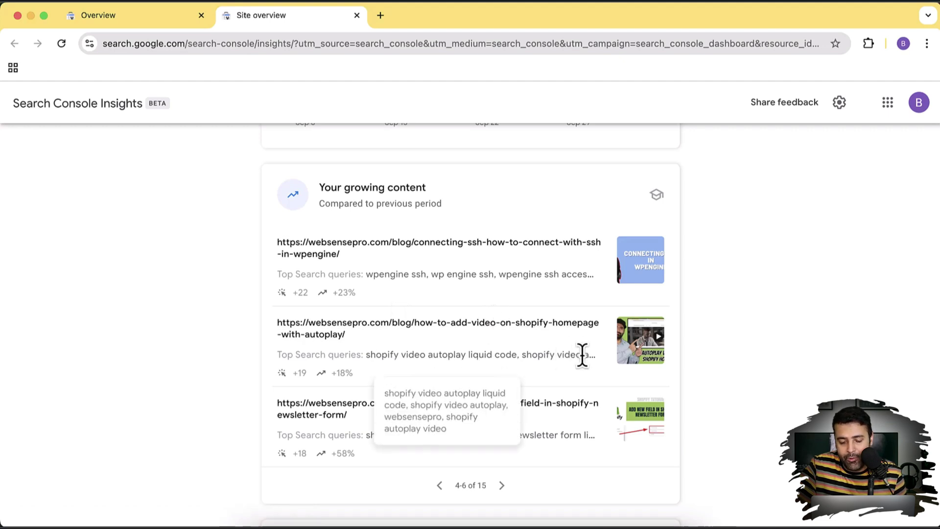
scroll(582, 355, down, 3)
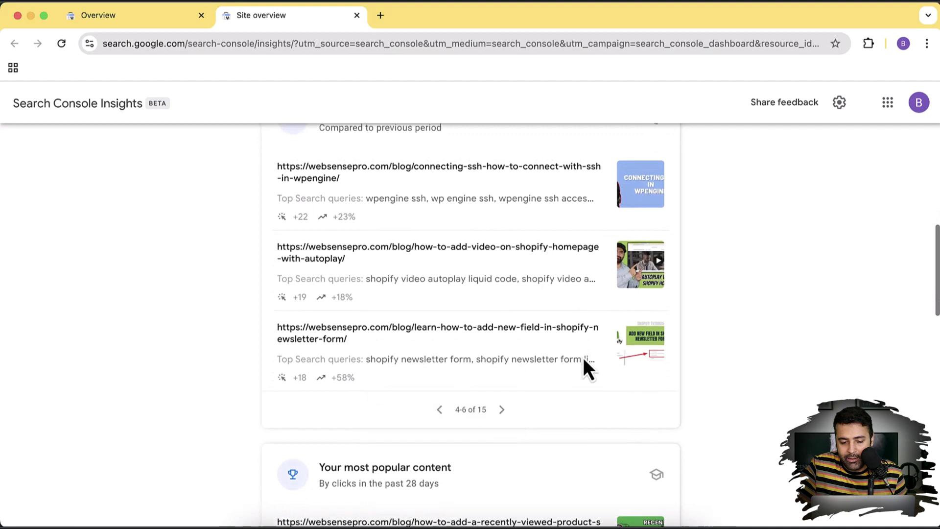
click(501, 398)
Review the pages under Your most popular content, paging through to the final entries 13-15.
scroll(596, 299, down, 5)
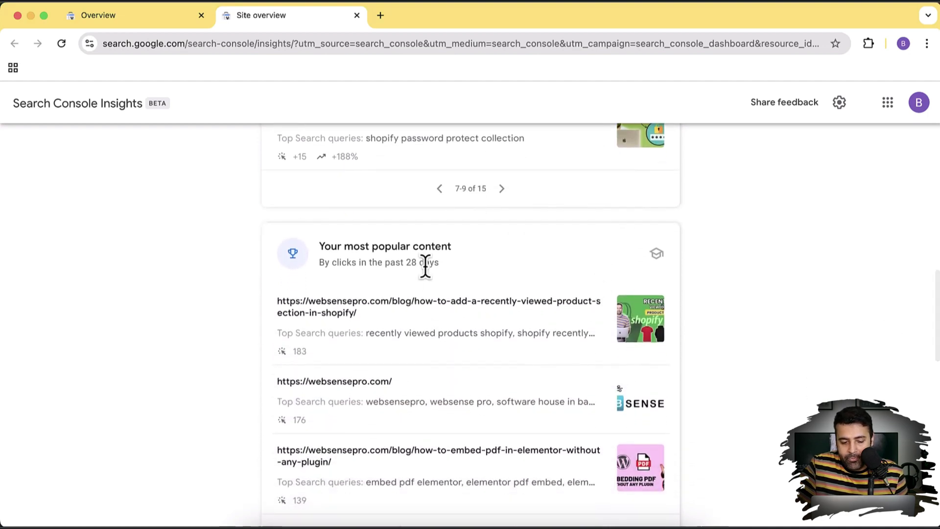
scroll(474, 271, down, 1)
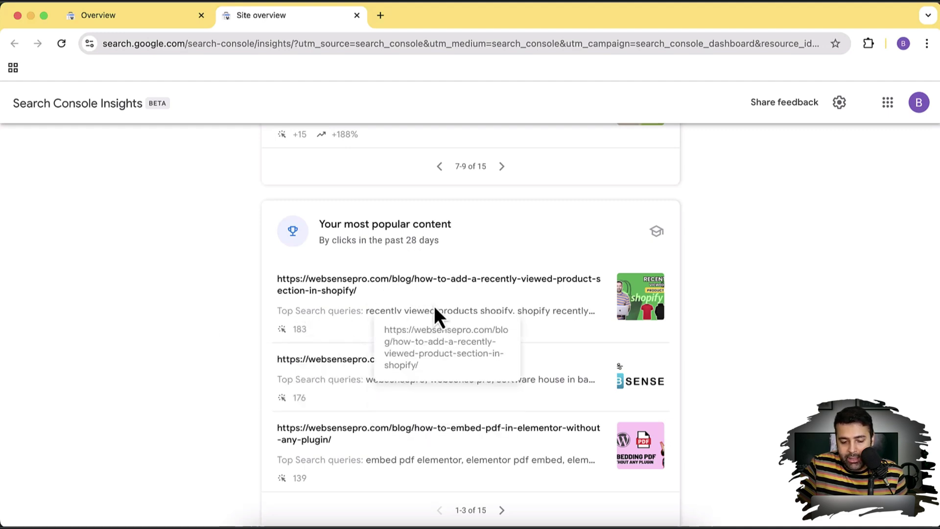
scroll(485, 306, down, 1)
scroll(487, 306, down, 2)
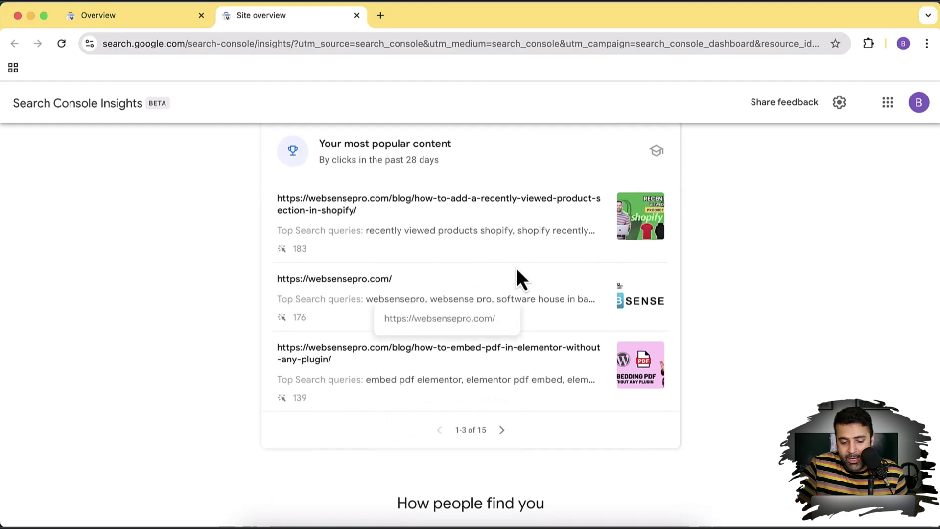
scroll(490, 304, down, 2)
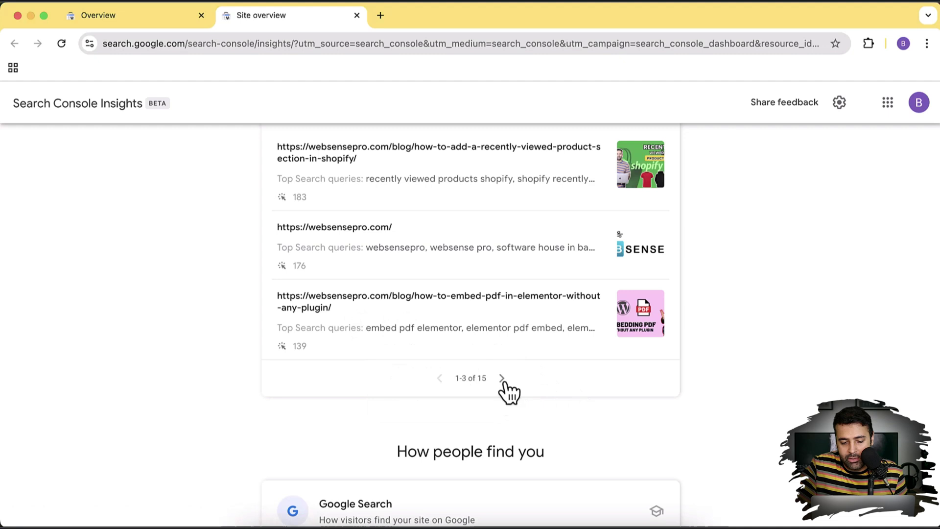
click(507, 381)
scroll(594, 372, up, 3)
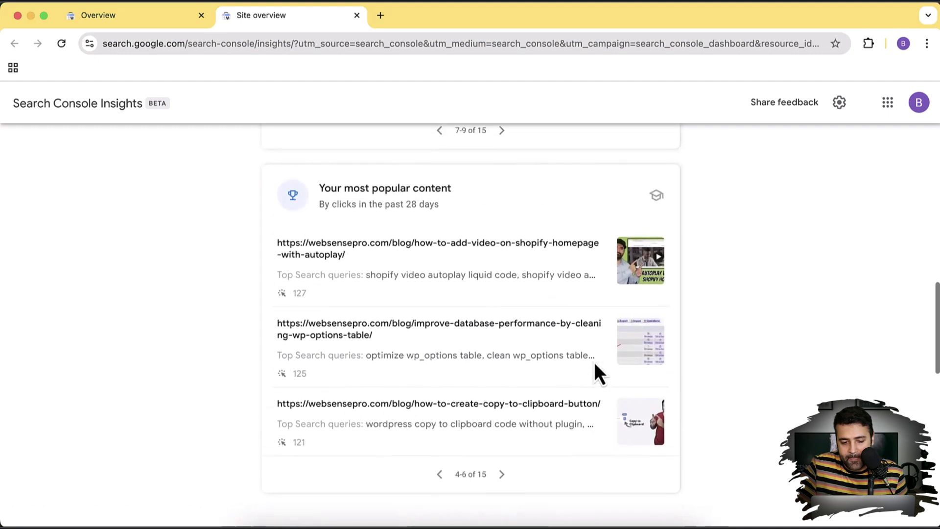
click(504, 471)
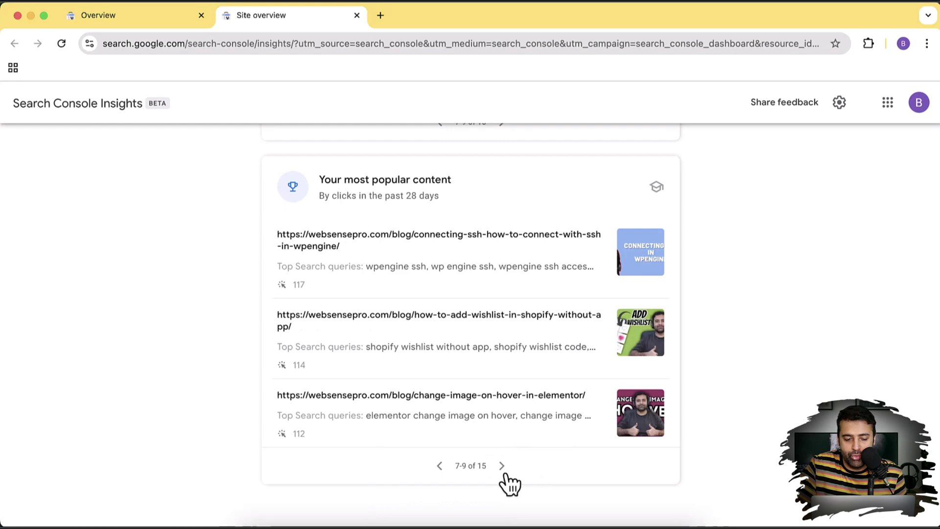
click(506, 474)
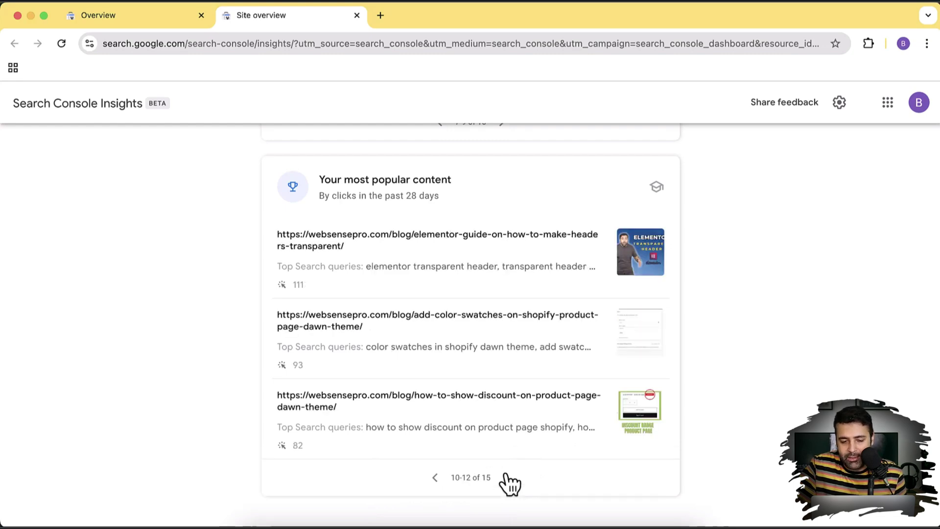
click(507, 476)
Examine the top five most searched queries under How people find you, highlighting websensepro, websense pro, embed pdf elementor and wpengine ssh.
scroll(642, 348, down, 5)
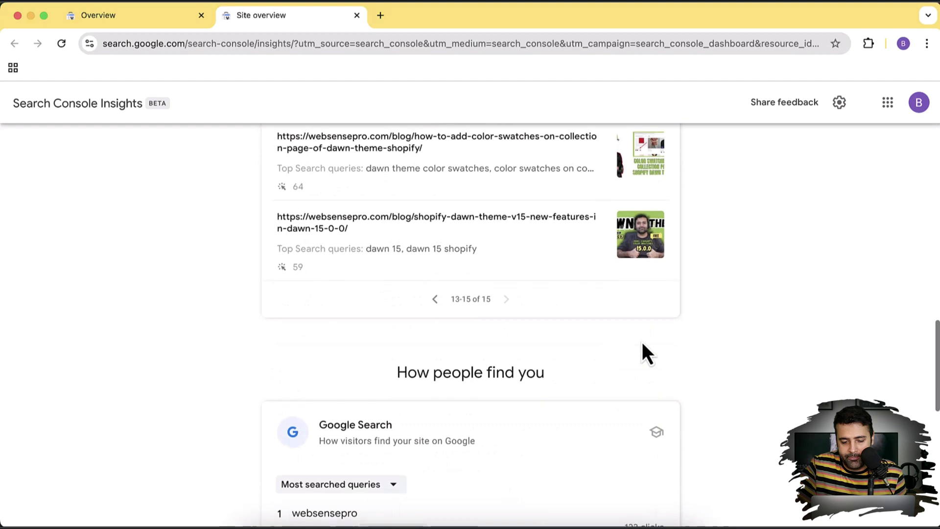
scroll(643, 344, down, 3)
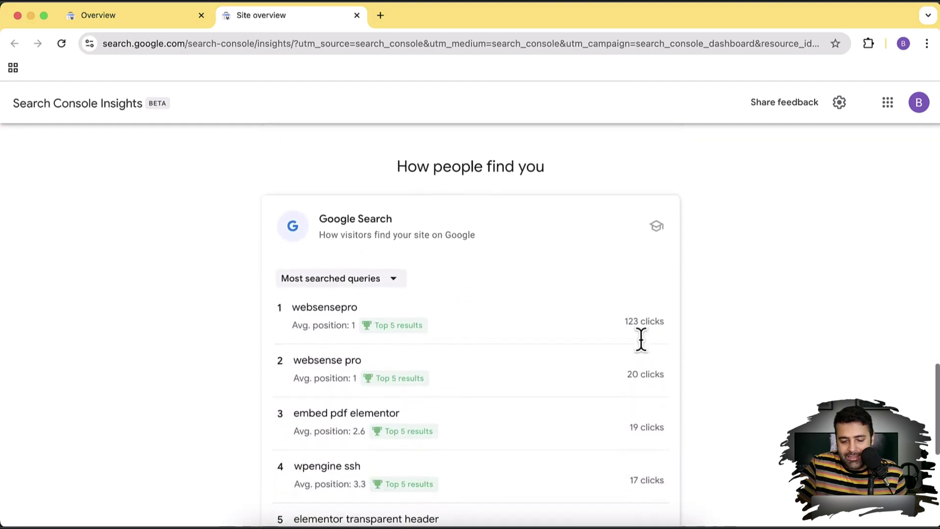
scroll(633, 282, down, 2)
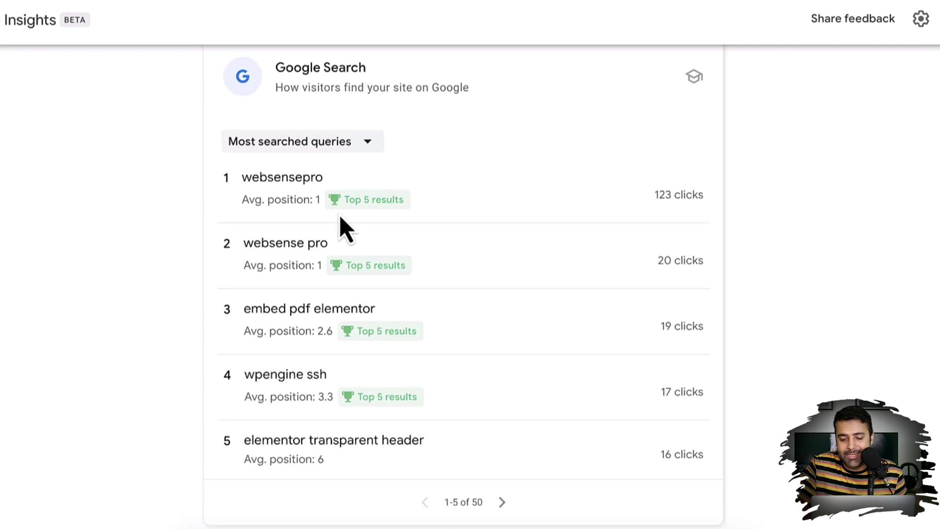
double_click(280, 178)
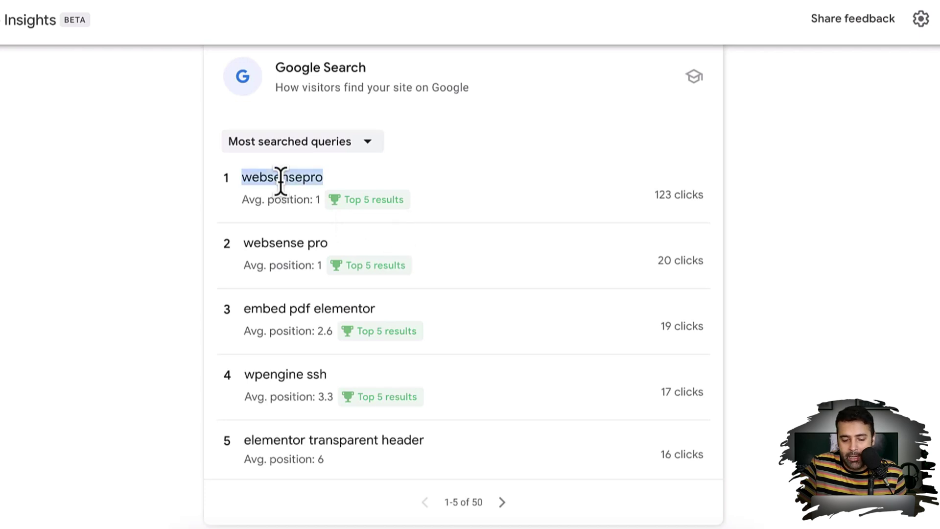
triple_click(297, 243)
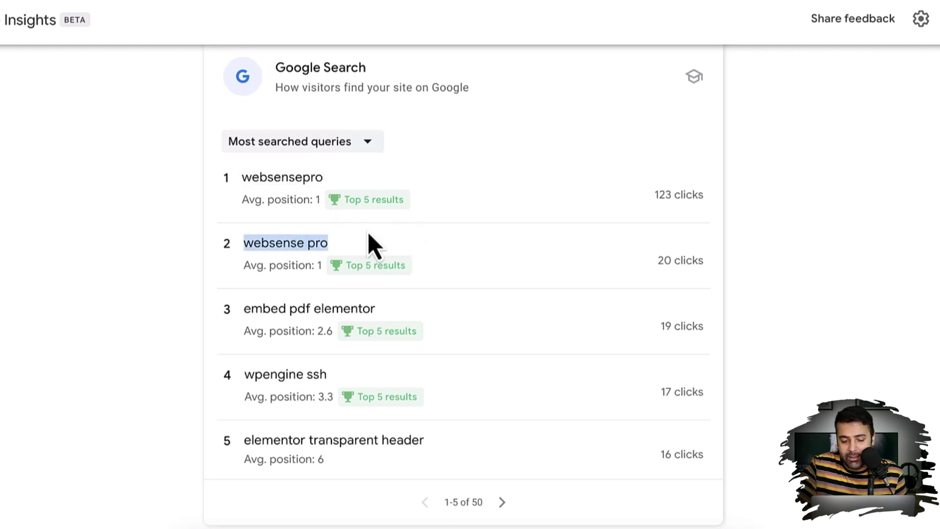
scroll(489, 213, down, 2)
triple_click(302, 225)
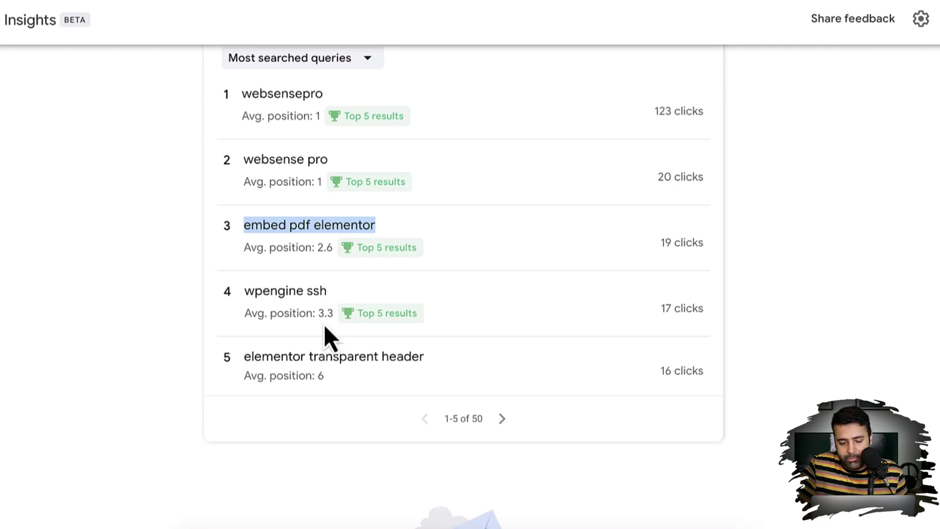
triple_click(288, 291)
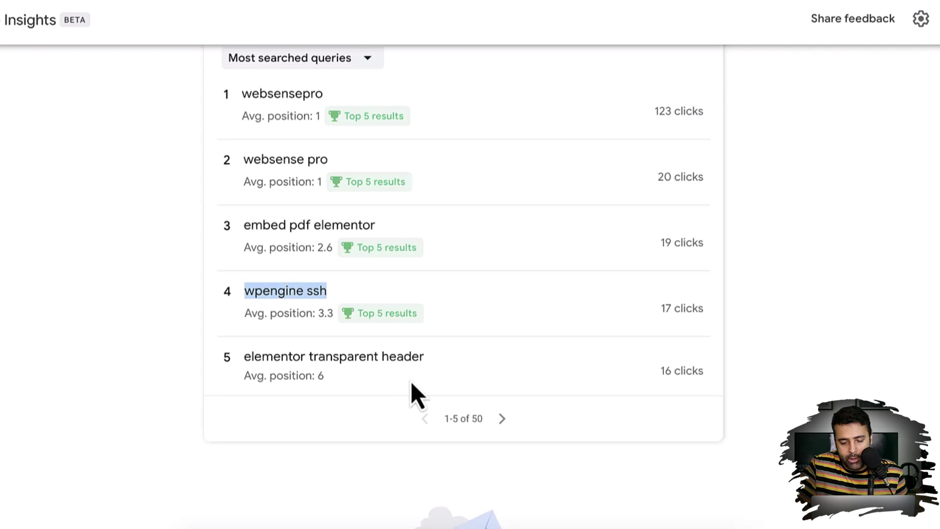
Page through the most searched queries and their average positions up to entries 21-25.
click(503, 418)
scroll(525, 360, up, 1)
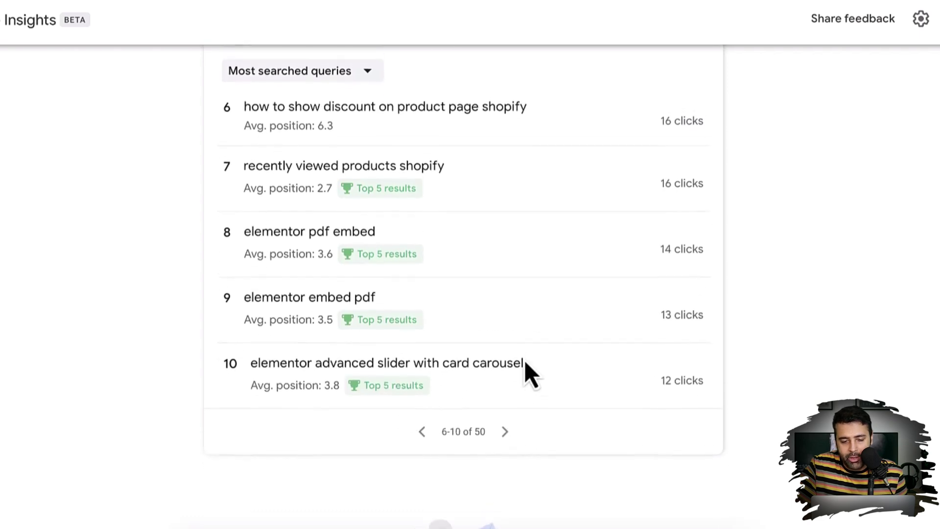
scroll(524, 365, down, 1)
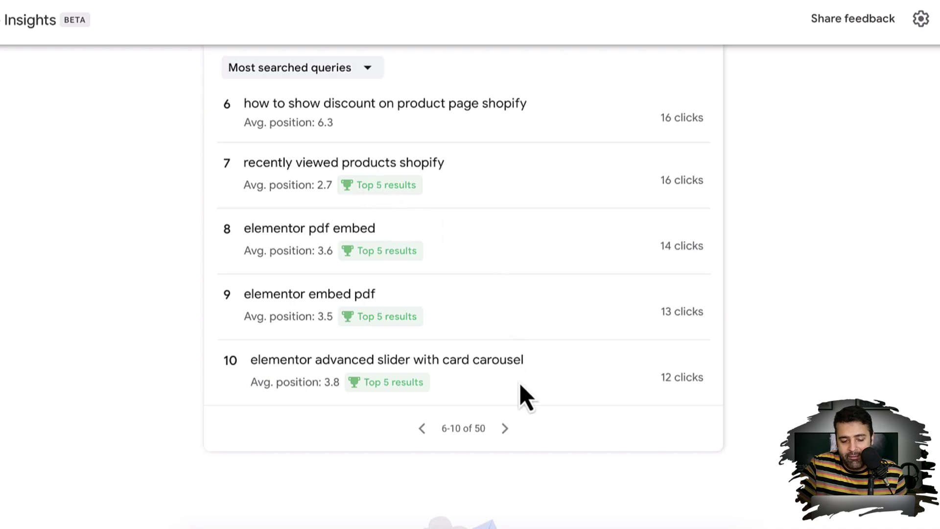
click(501, 429)
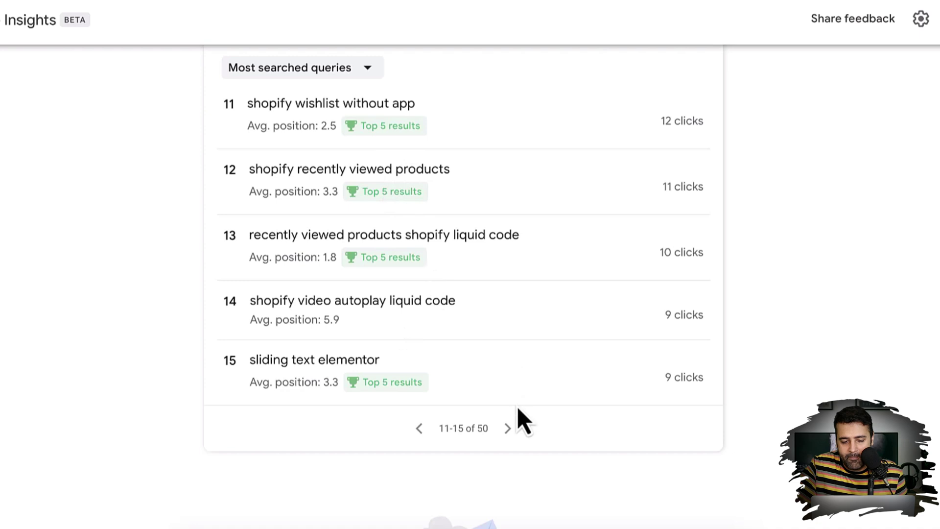
click(508, 430)
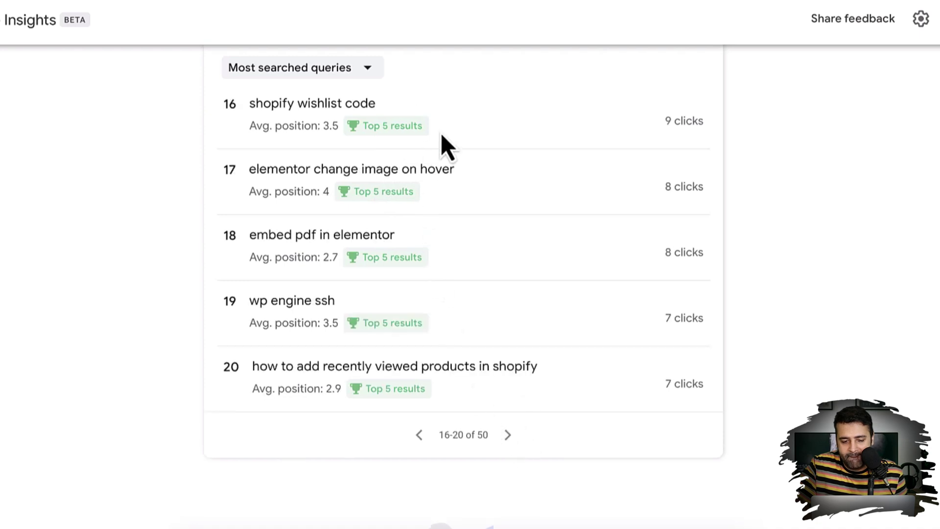
click(514, 435)
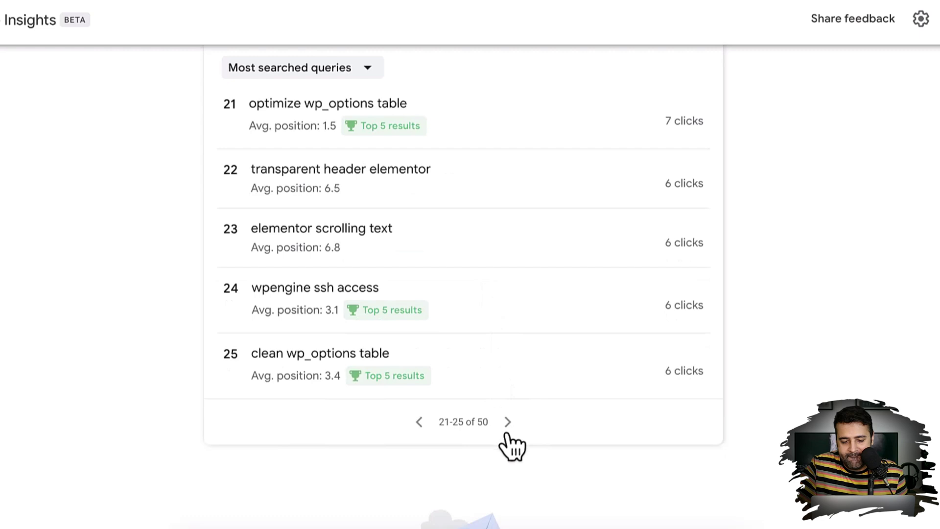
Return from the Insights report to the Search Console Overview page.
scroll(519, 411, up, 20)
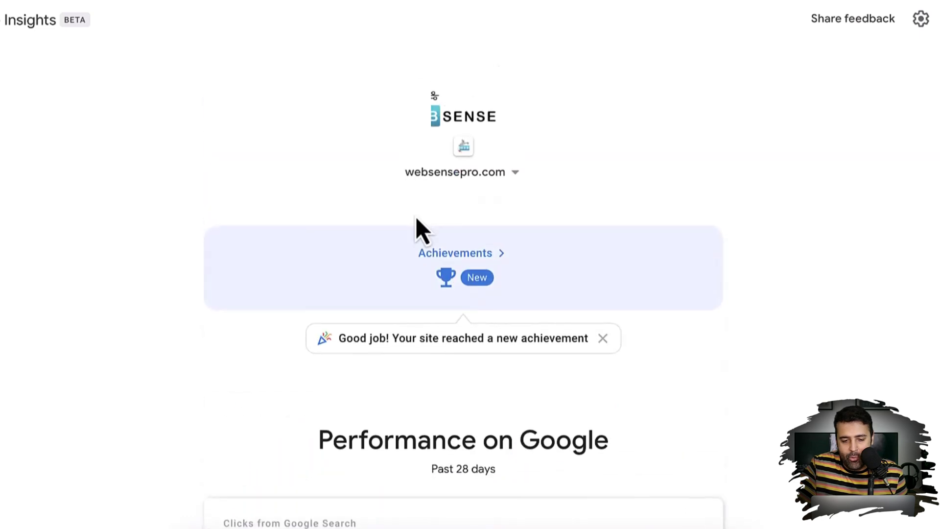
click(141, 19)
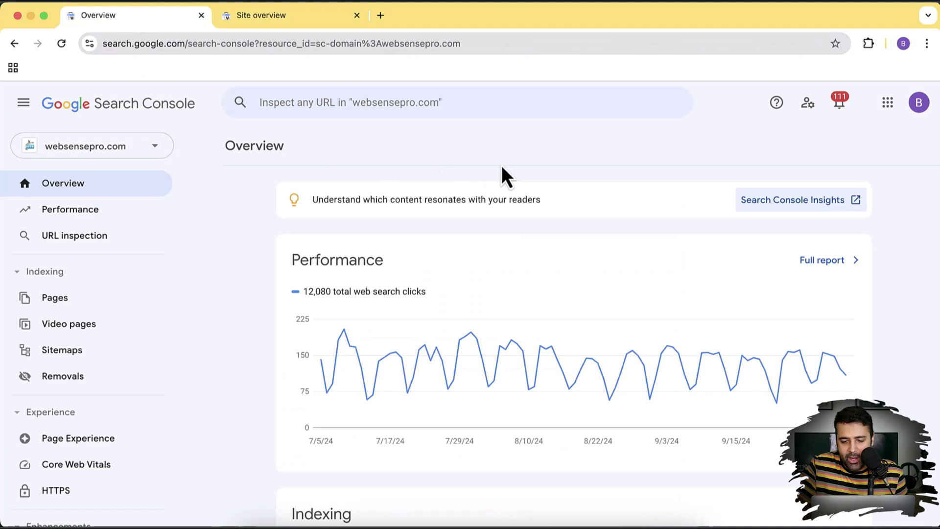
Open the full Performance report and highlight when its data was last updated.
click(830, 260)
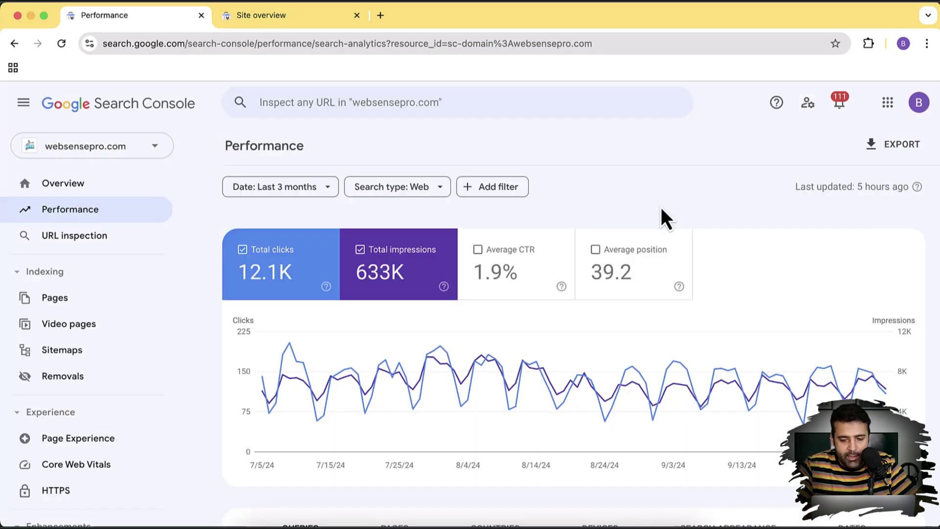
triple_click(875, 188)
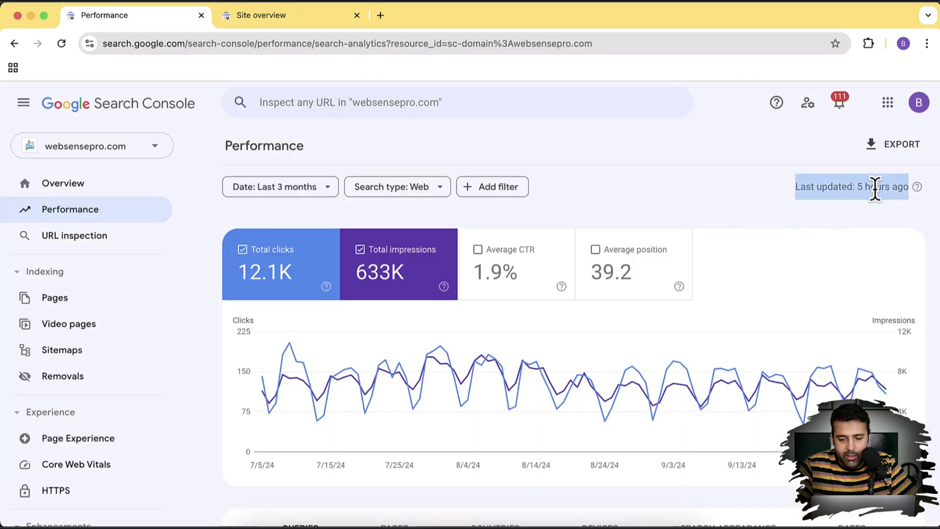
click(768, 215)
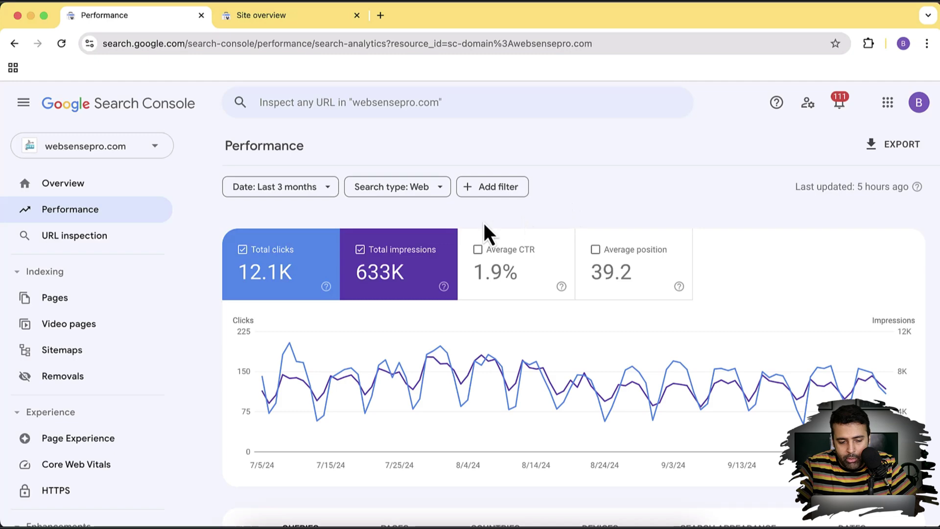
Open the report's date range options and try the Last 7 days and Last 28 days filters, looking through the other periods.
click(309, 191)
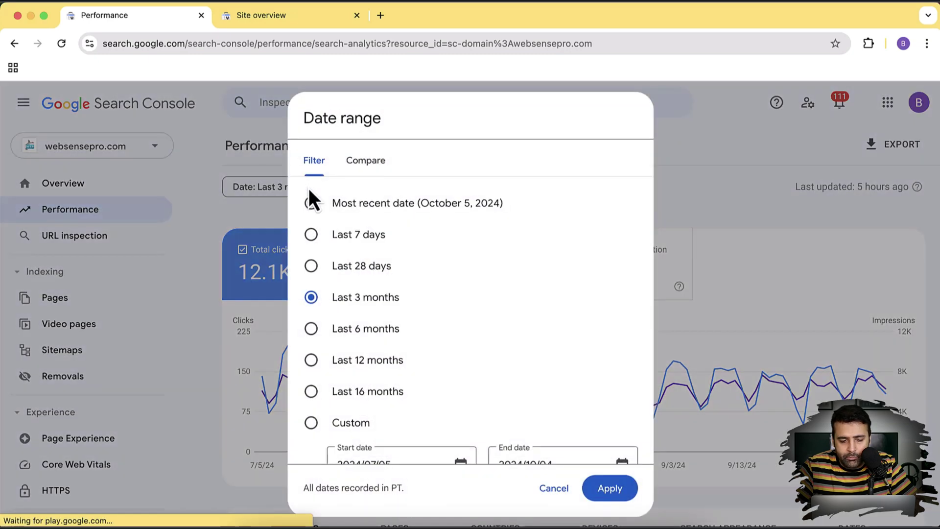
click(380, 239)
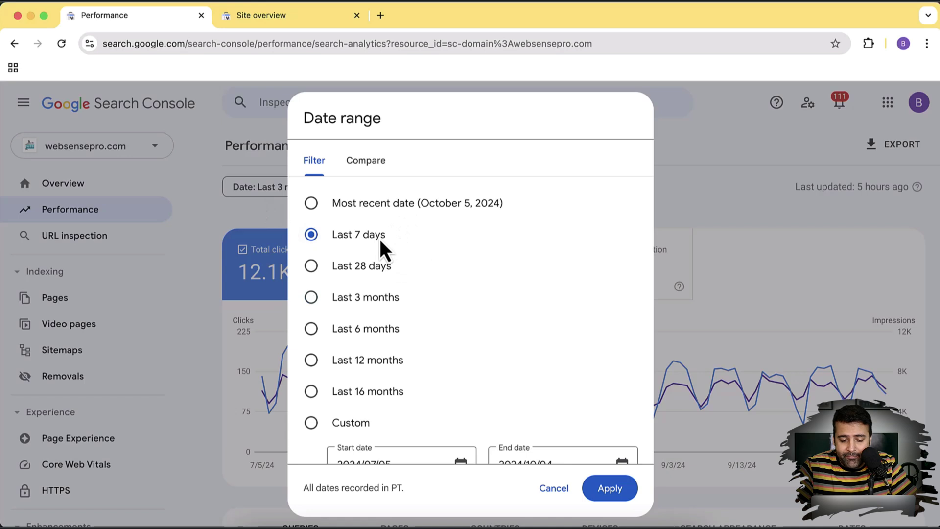
click(384, 268)
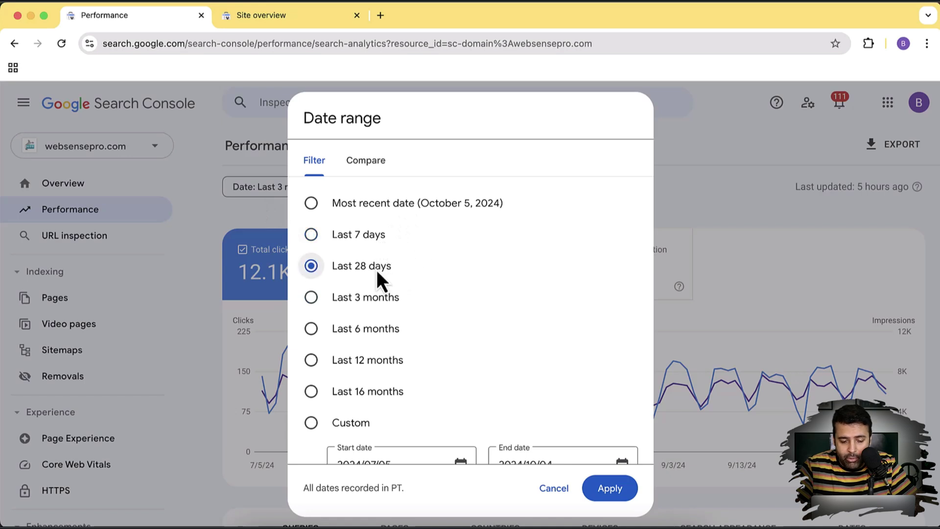
scroll(509, 271, down, 2)
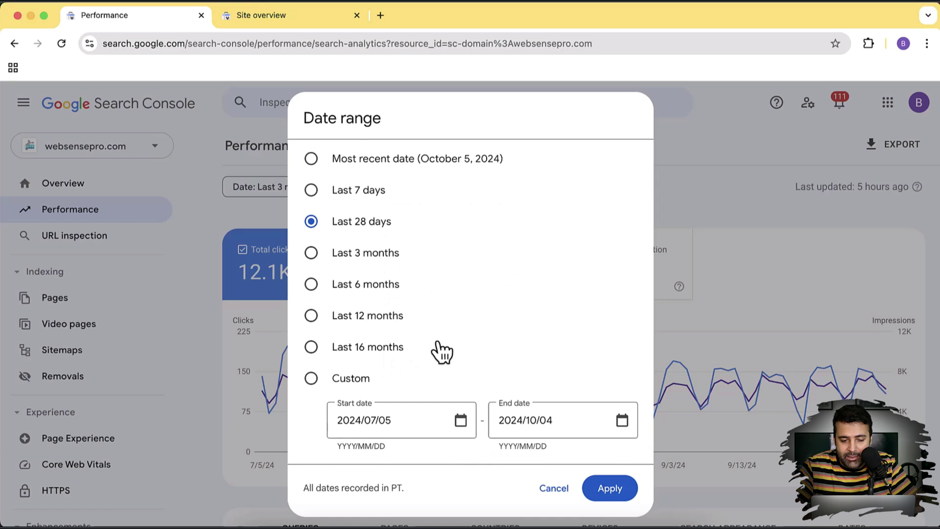
scroll(441, 352, up, 2)
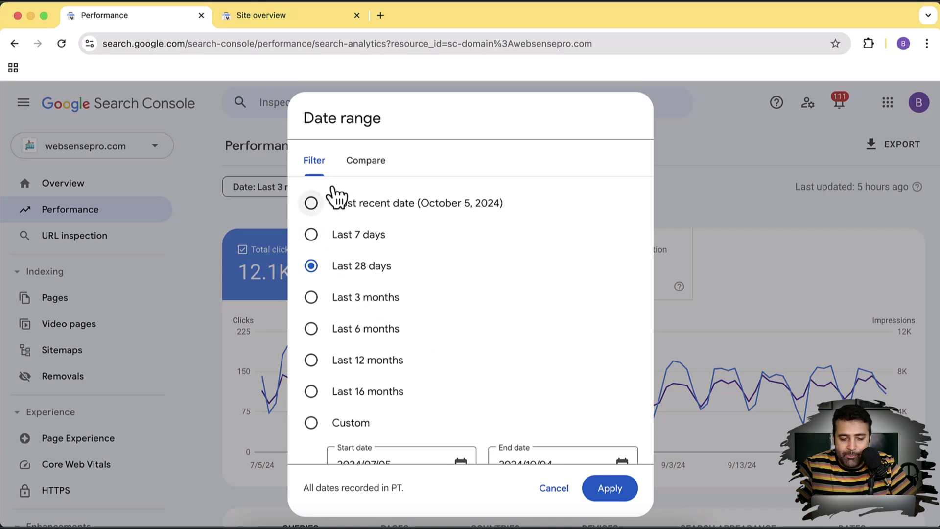
Set the Performance report to compare the last 28 days to the previous period.
click(362, 177)
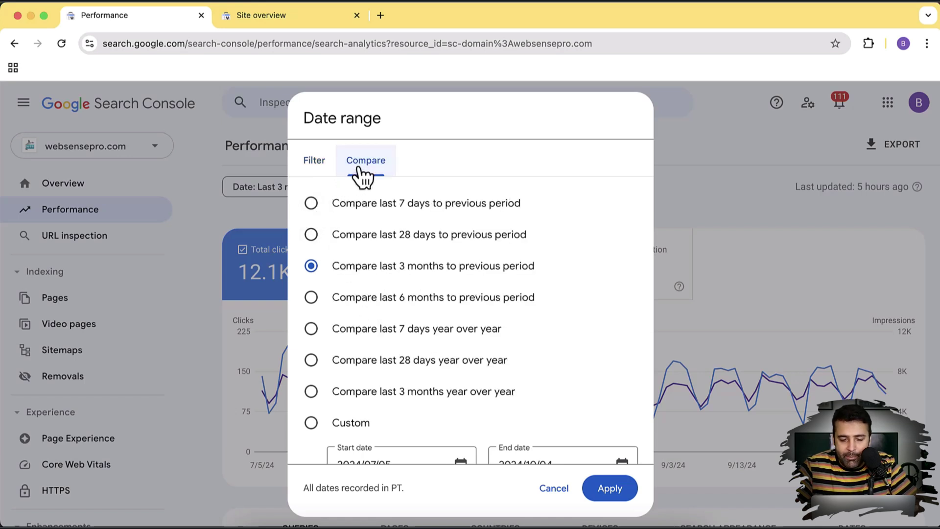
click(408, 232)
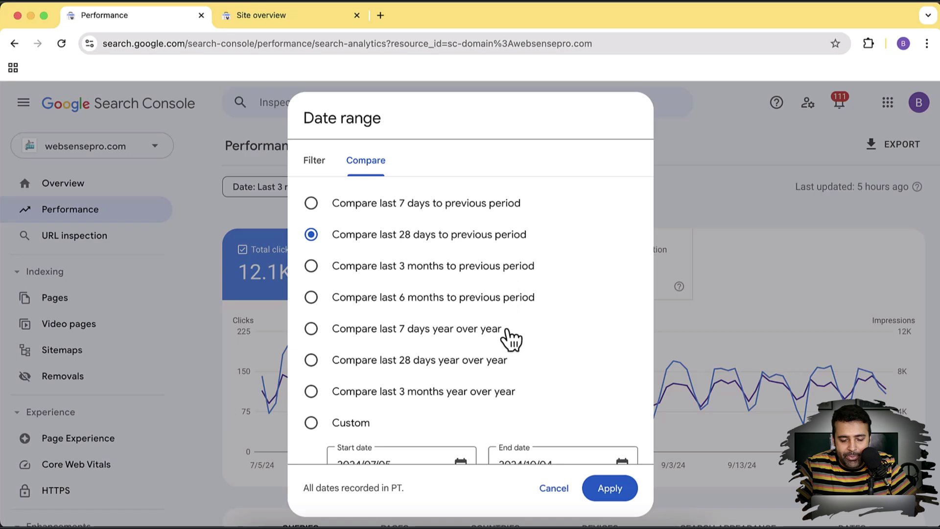
scroll(523, 329, down, 1)
scroll(523, 329, up, 1)
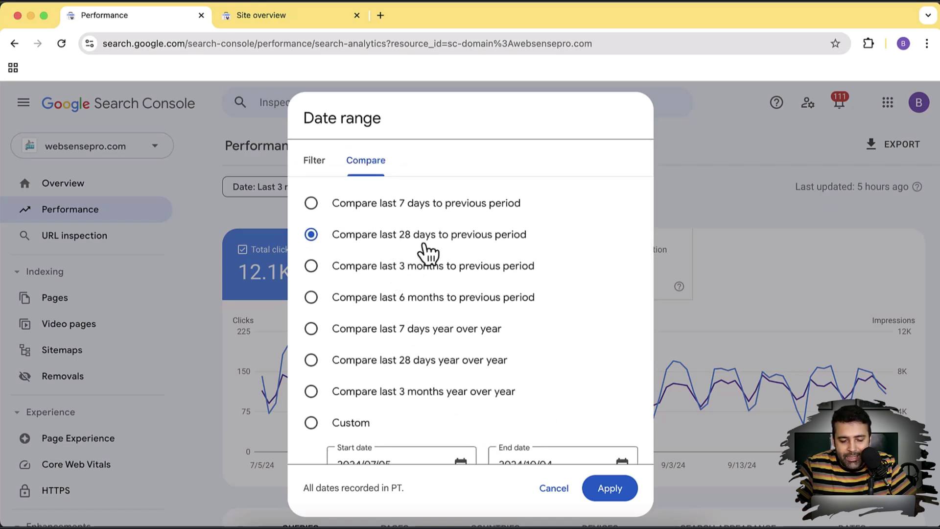
click(610, 488)
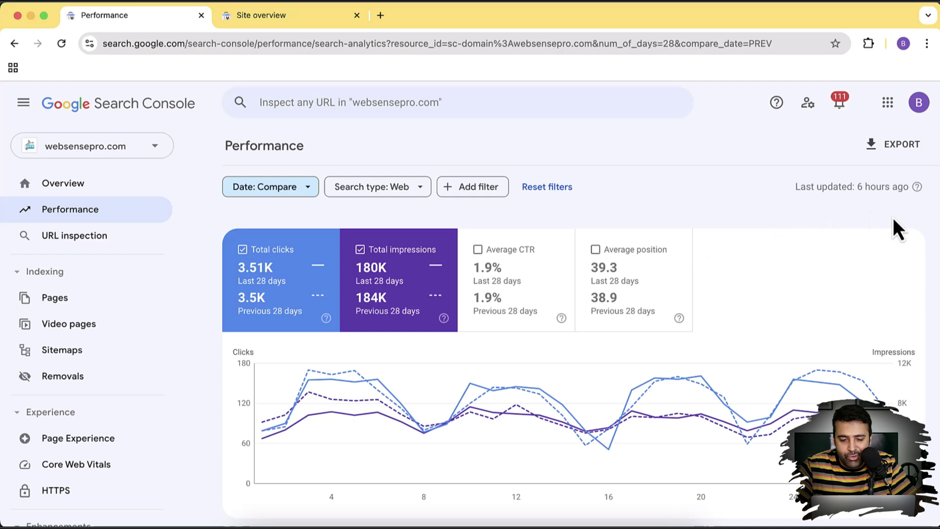
Examine the click and impression differences between the two periods for the top ten queries.
scroll(896, 225, down, 8)
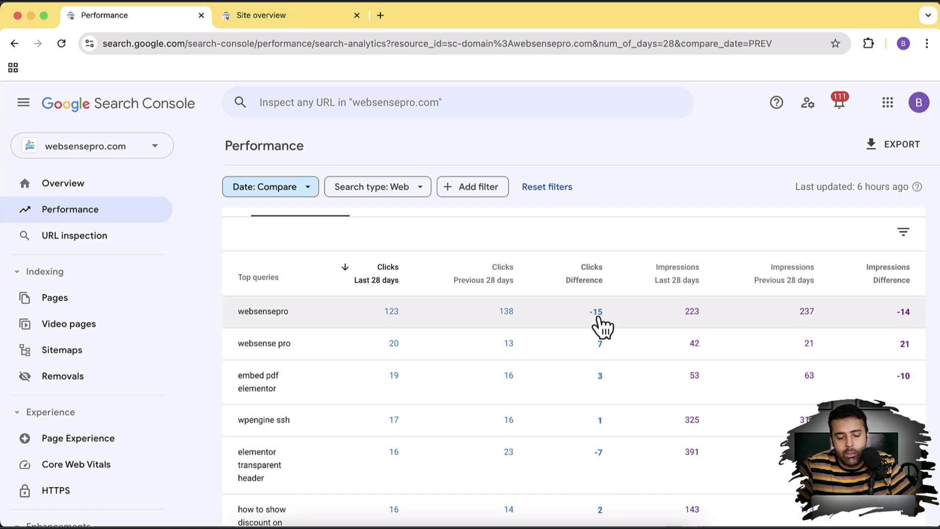
scroll(604, 327, down, 1)
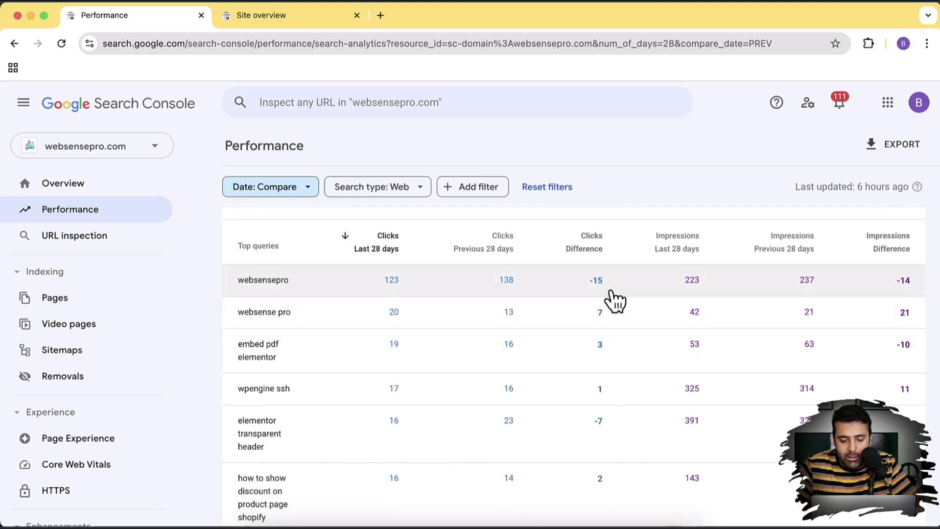
scroll(615, 300, down, 2)
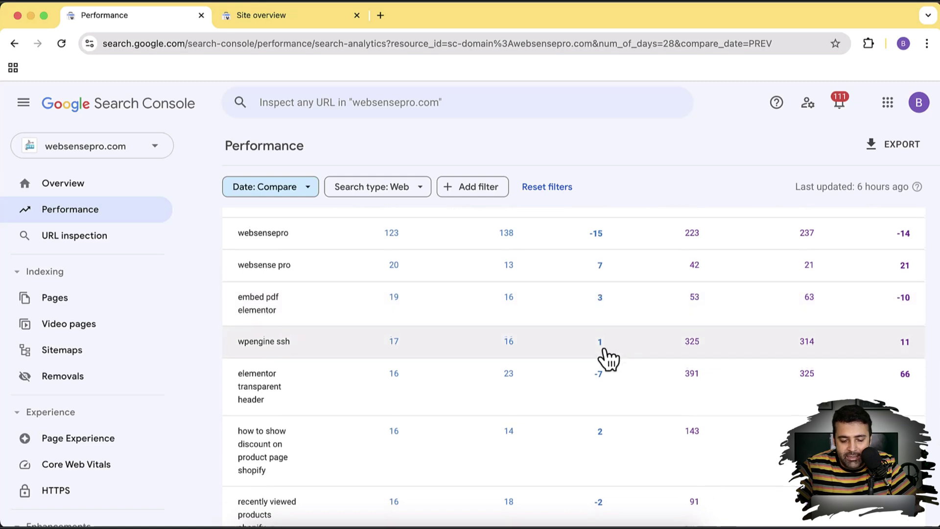
scroll(606, 359, down, 1)
scroll(602, 371, down, 5)
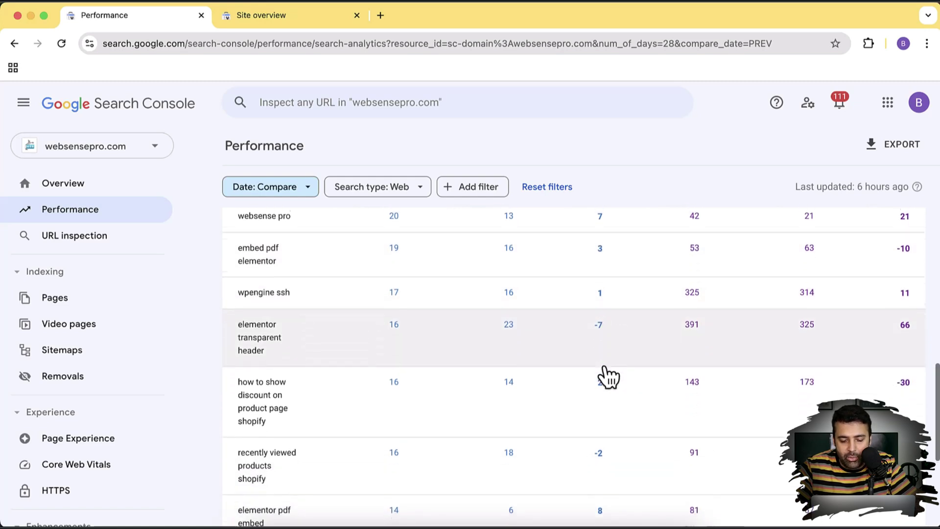
scroll(606, 377, down, 4)
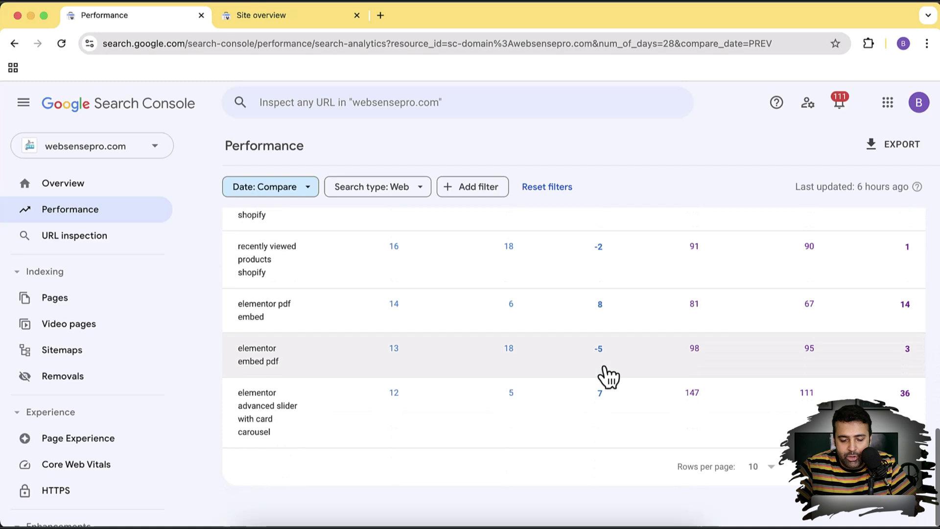
scroll(606, 377, up, 7)
scroll(608, 377, up, 5)
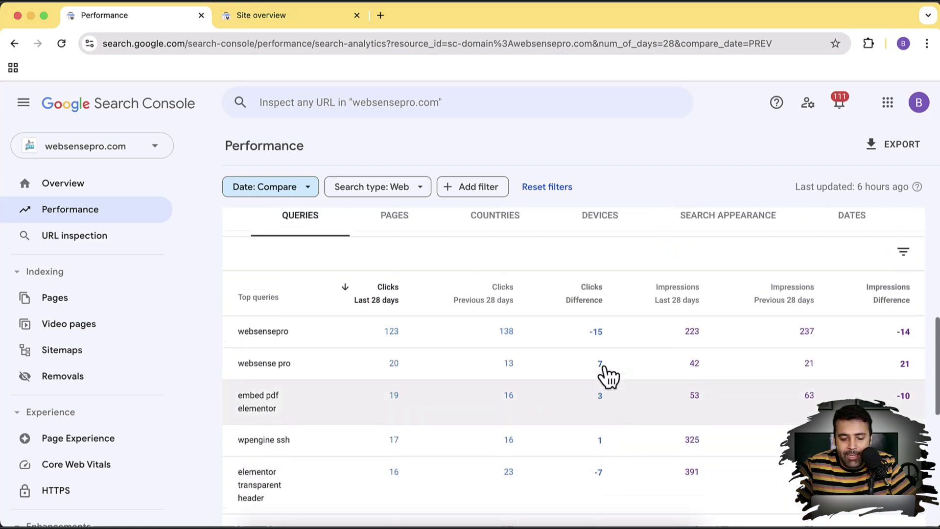
scroll(451, 392, up, 10)
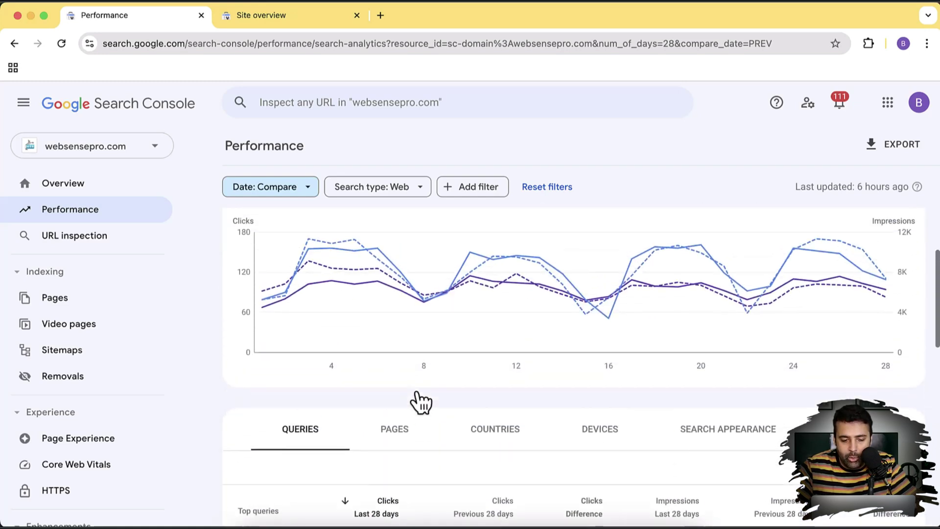
Check the date comparison options without changing them, and open the search type filter.
click(294, 195)
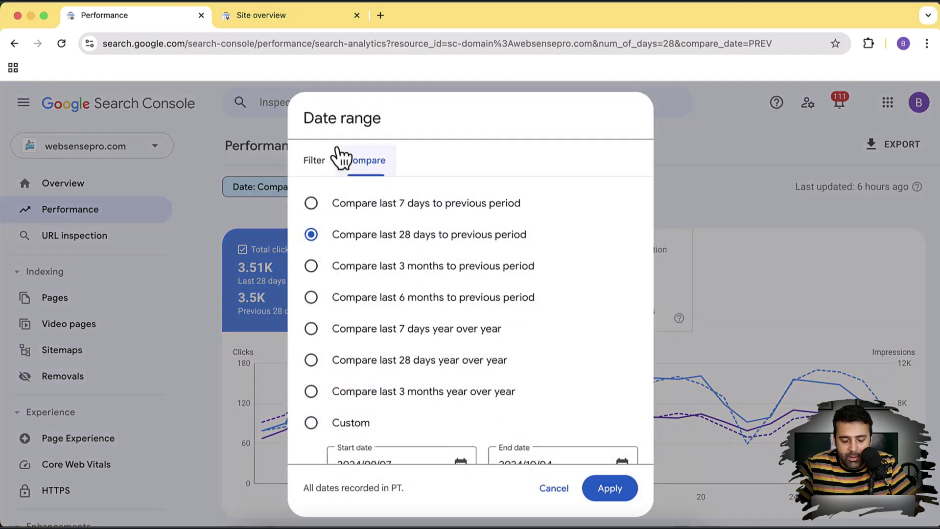
click(554, 488)
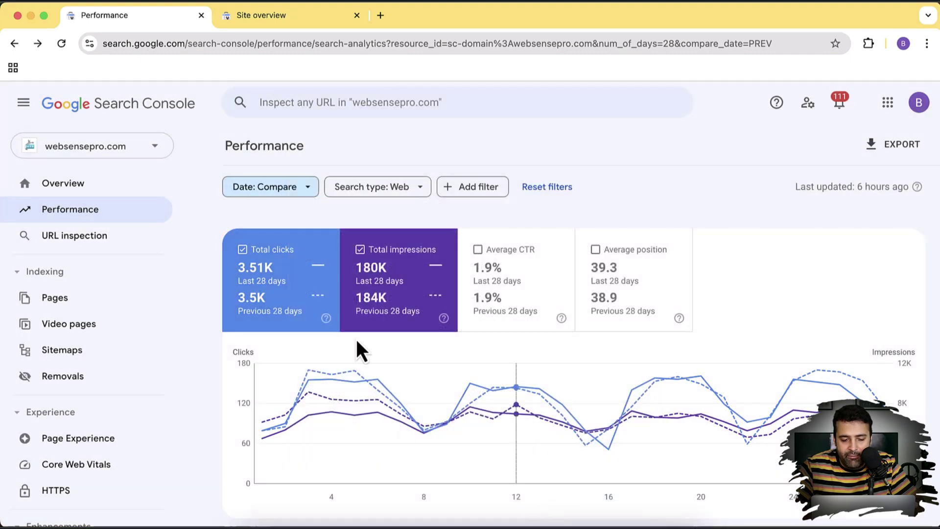
click(409, 192)
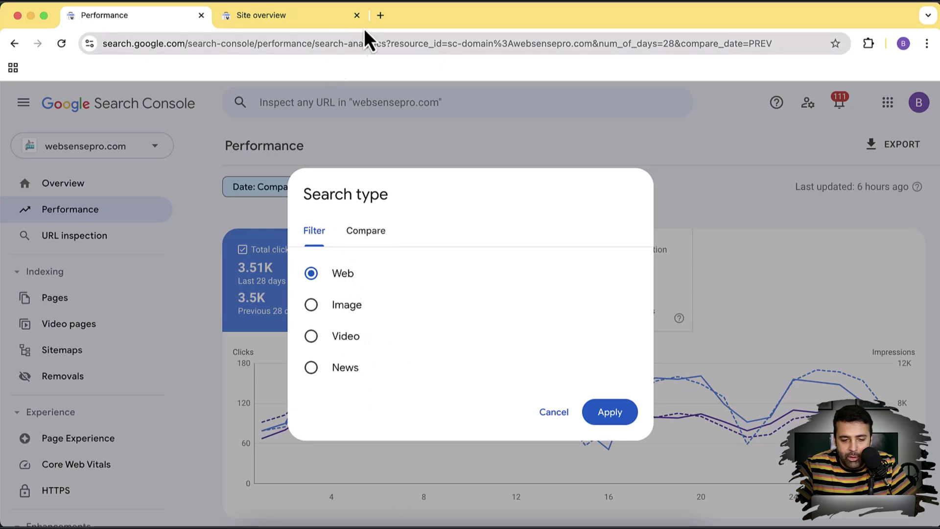
Open google.com in a new browser tab and search for "wpengine ssh".
click(380, 17)
text(google.com)
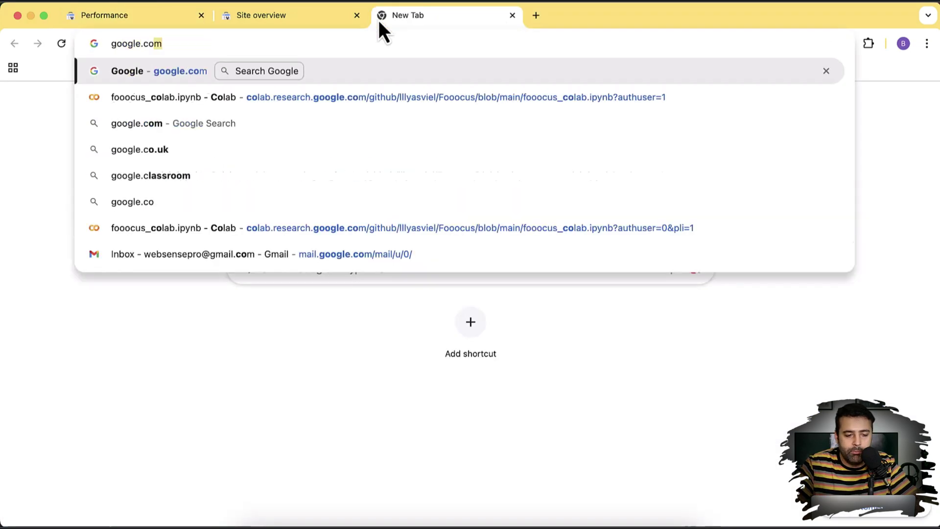
key(Return)
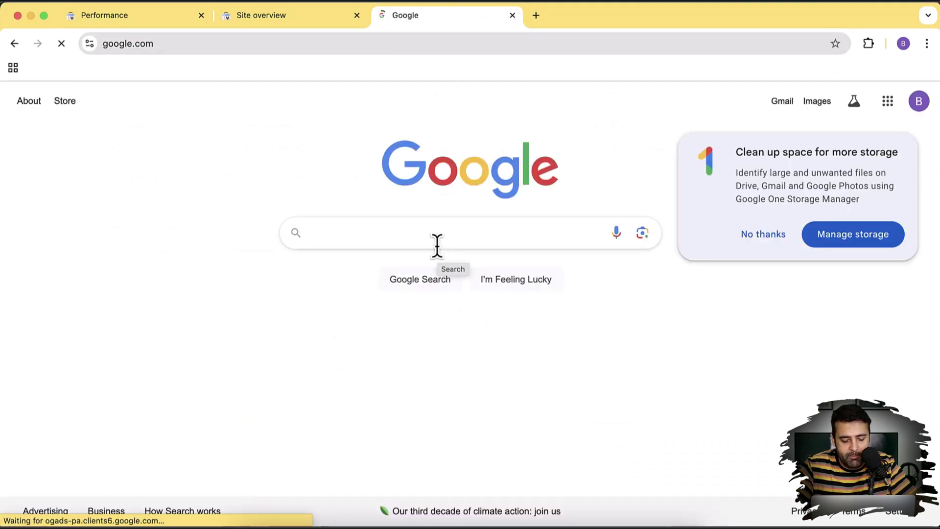
text(wpeg)
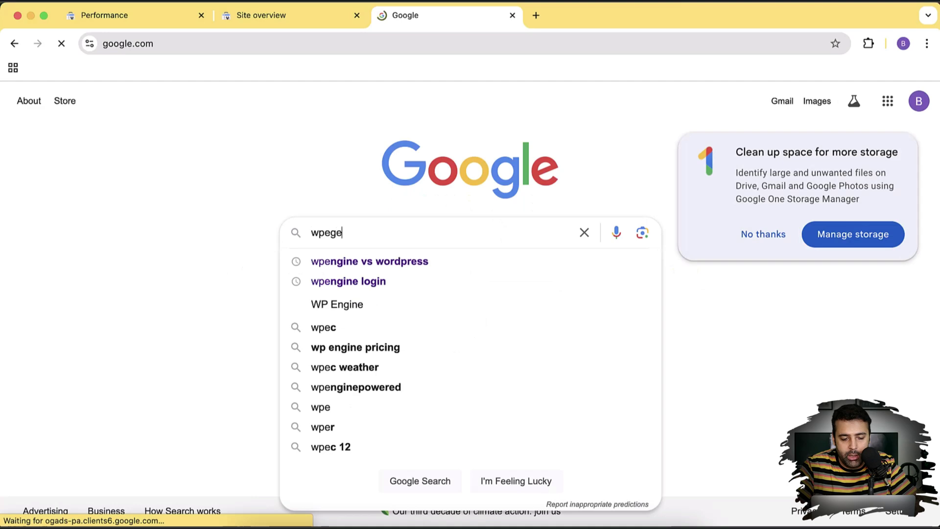
key(BackSpace)
text(ngine ssh)
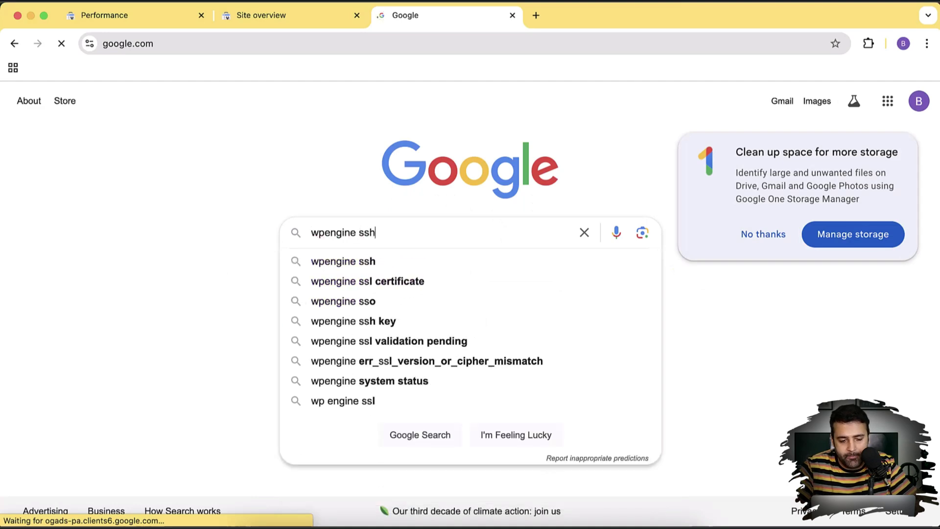
key(Return)
Locate the WebSensePro article How To Connect with SSH In WPEngine in the web results, and return to the Search Console tab.
scroll(695, 221, down, 4)
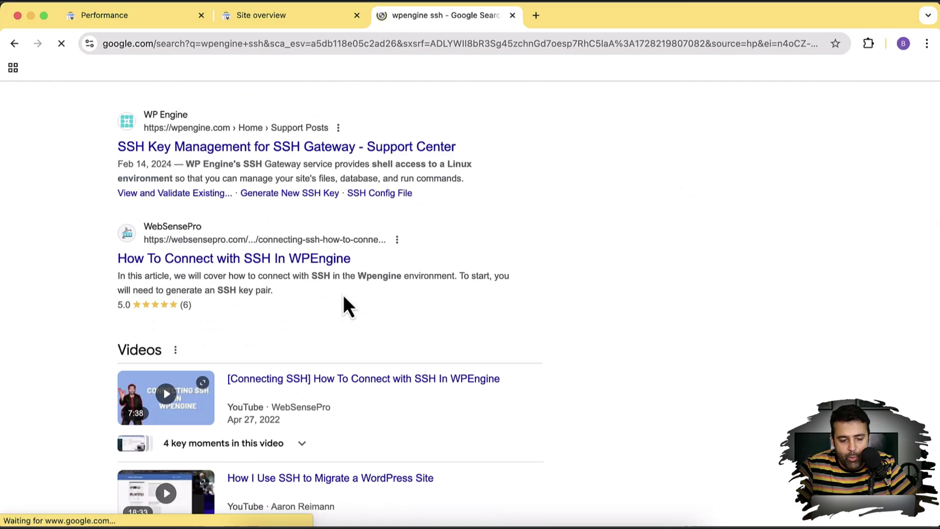
click(331, 265)
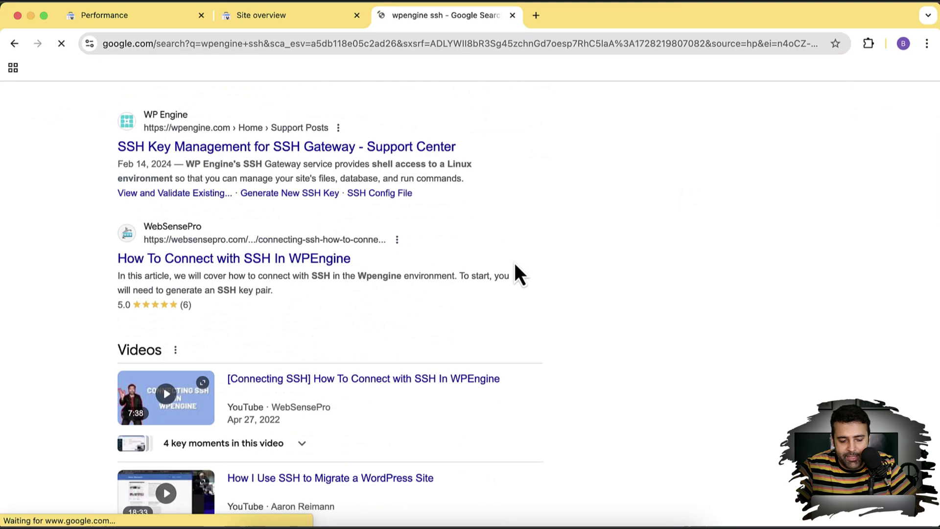
scroll(518, 273, up, 4)
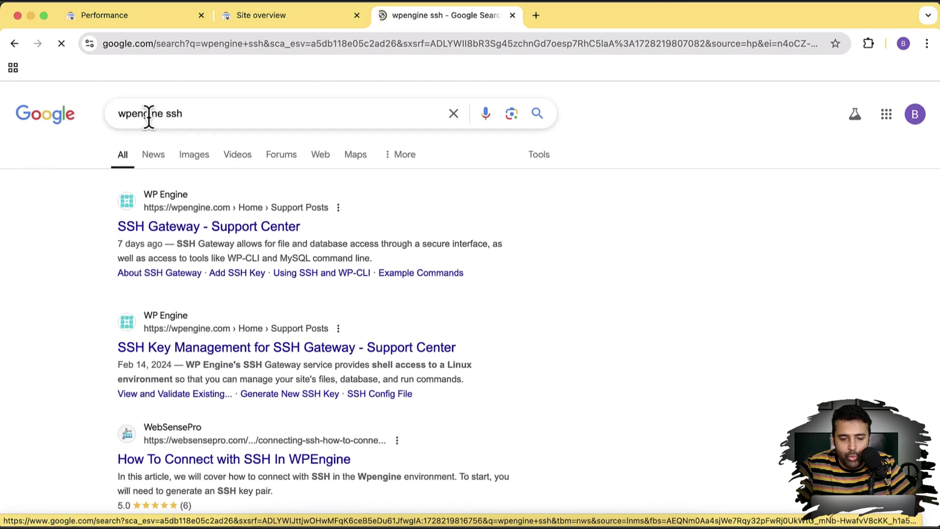
click(131, 16)
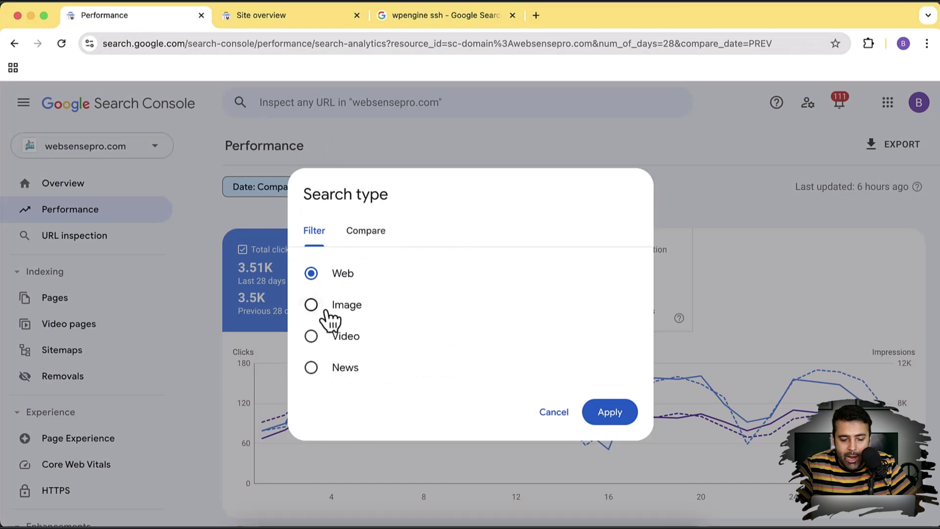
Switch back to the Google search tab and browse the image results for wpengine ssh.
click(407, 20)
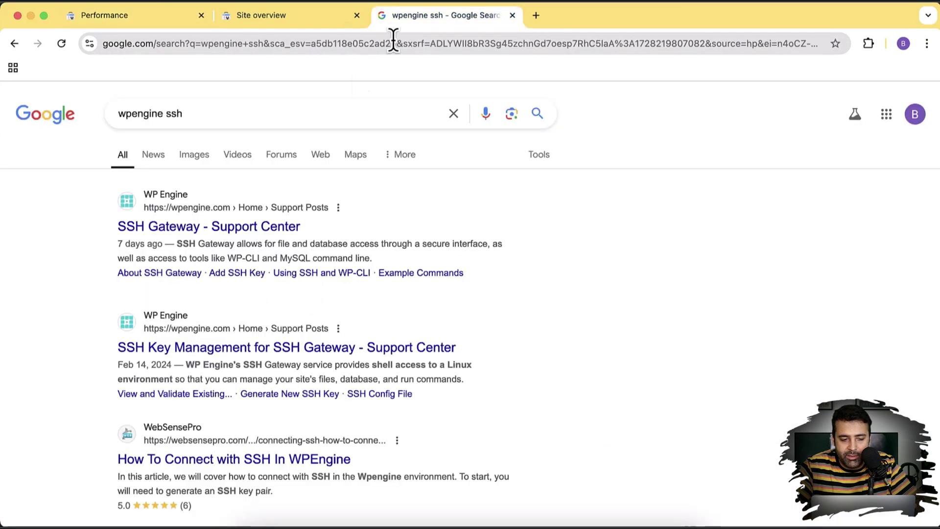
click(199, 167)
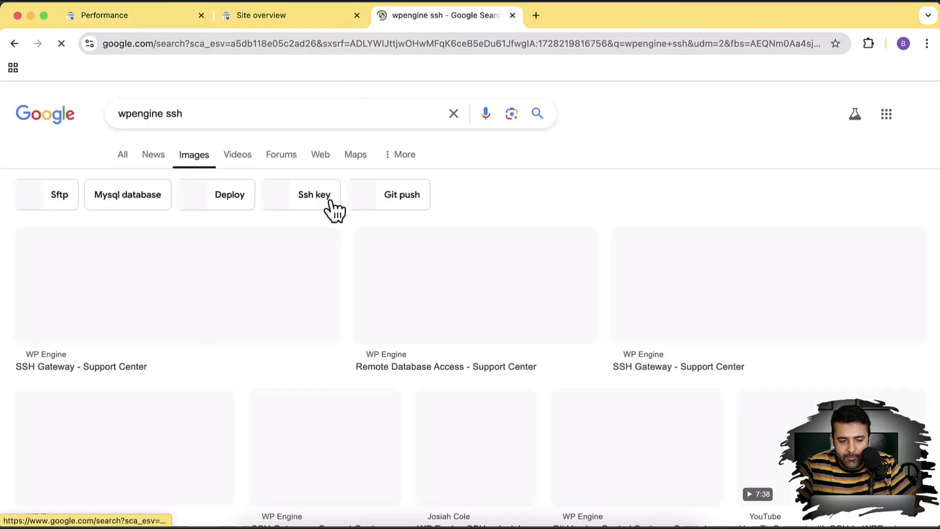
scroll(642, 147, down, 3)
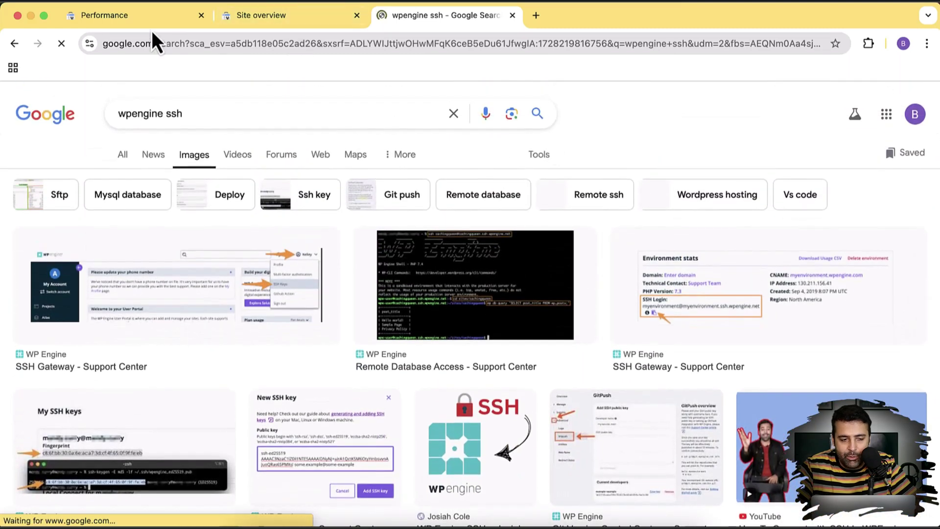
Switch back to the Search Console Performance report and filter it by the Image search type.
click(166, 21)
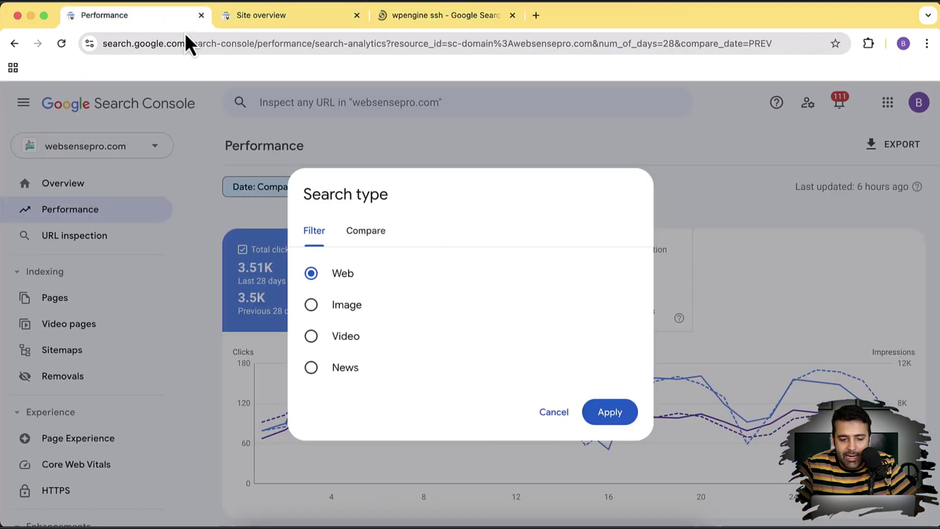
click(349, 310)
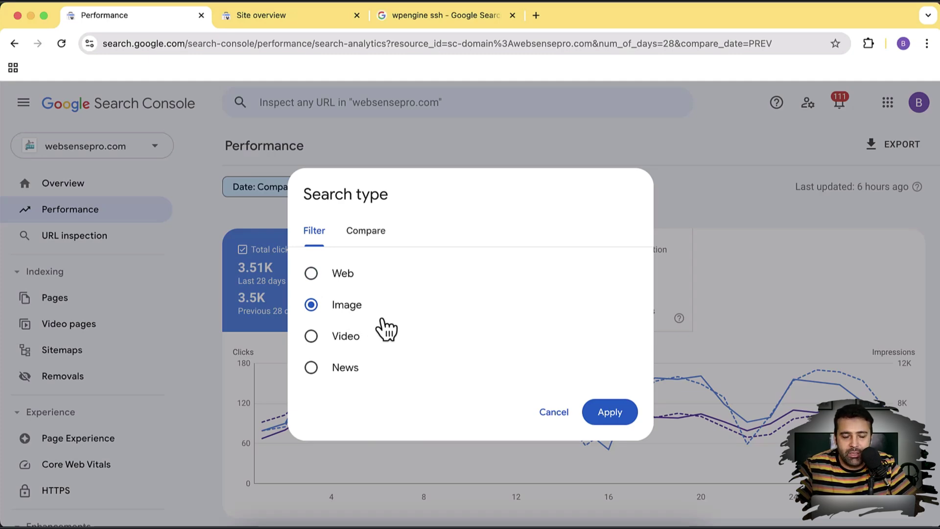
click(610, 412)
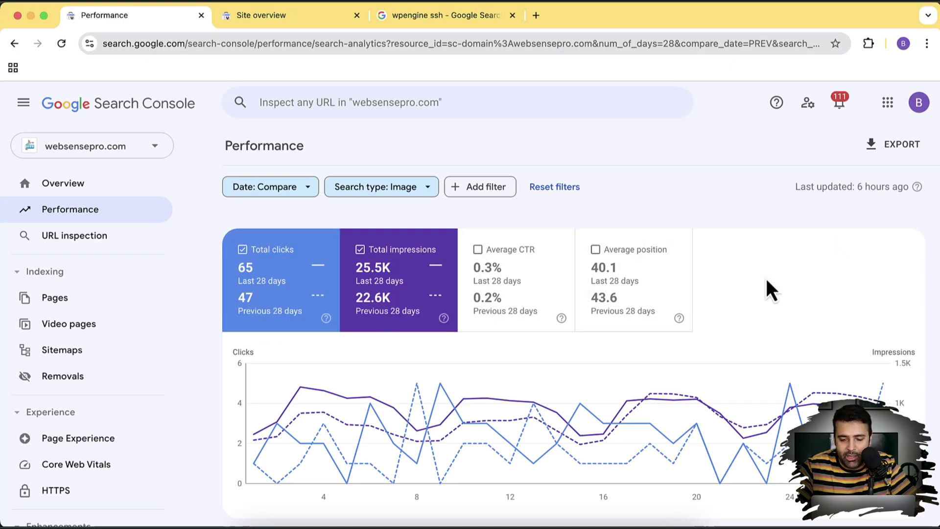
Review the top image search queries, comparing their clicks and impressions for the last and previous 28 days.
scroll(909, 239, down, 5)
scroll(907, 235, down, 3)
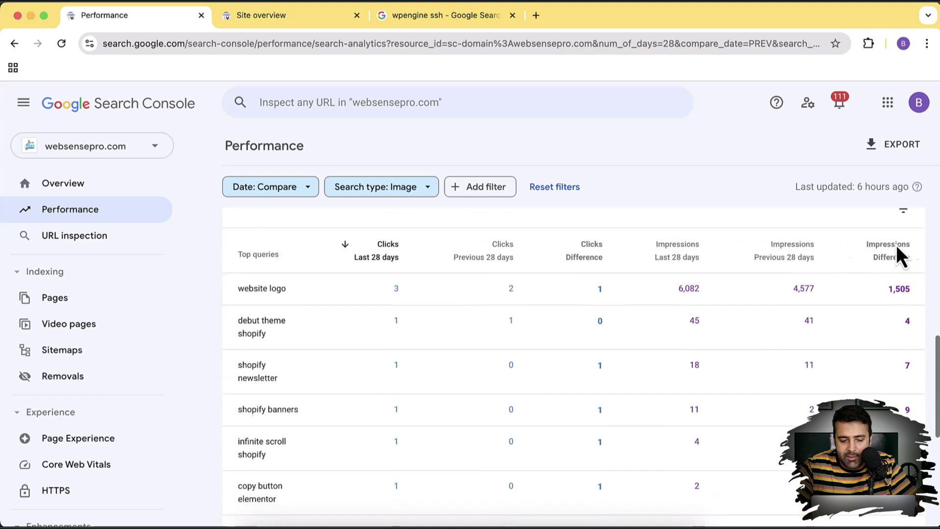
scroll(299, 349, down, 3)
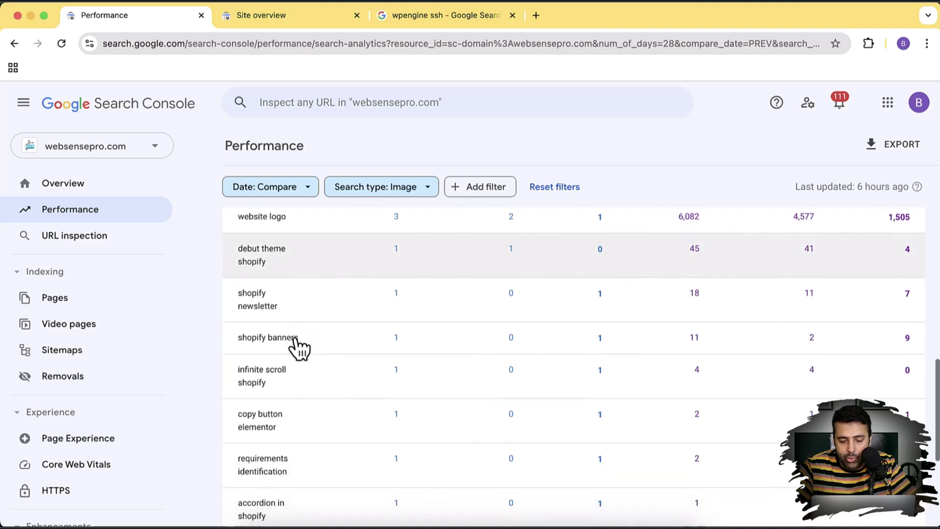
scroll(294, 250, down, 1)
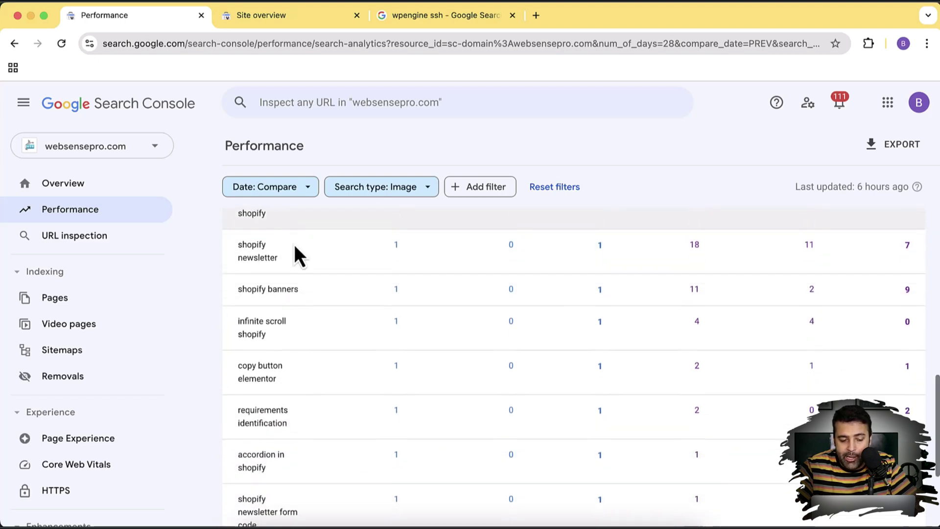
scroll(329, 360, down, 2)
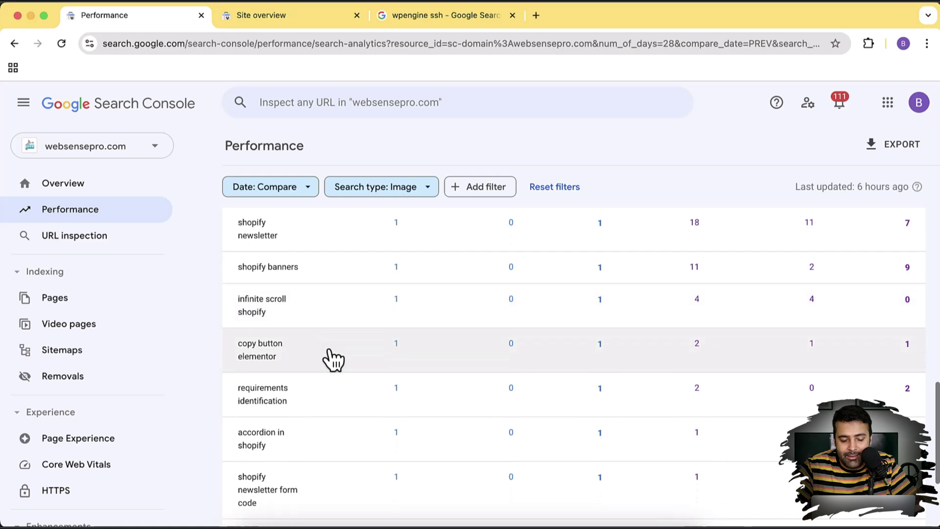
scroll(329, 361, up, 8)
scroll(328, 351, up, 5)
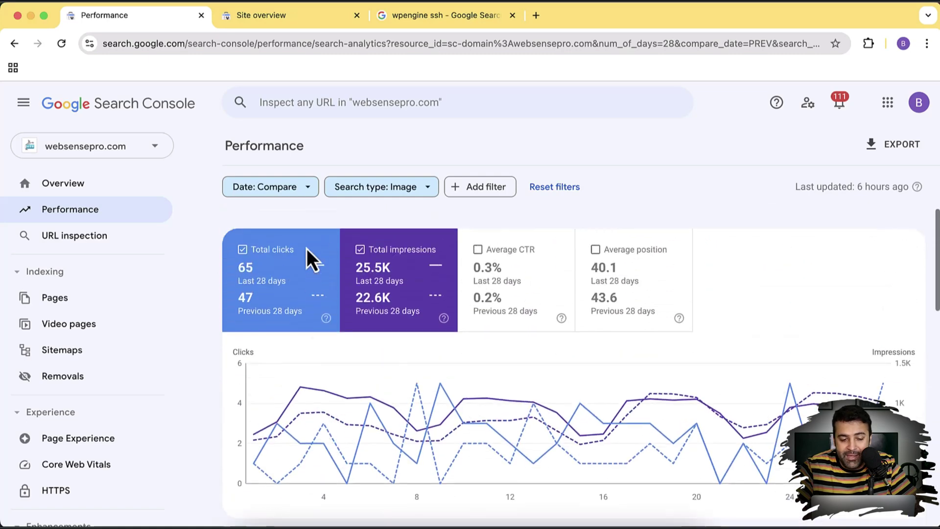
Change the Performance report's search type filter to Video.
click(403, 195)
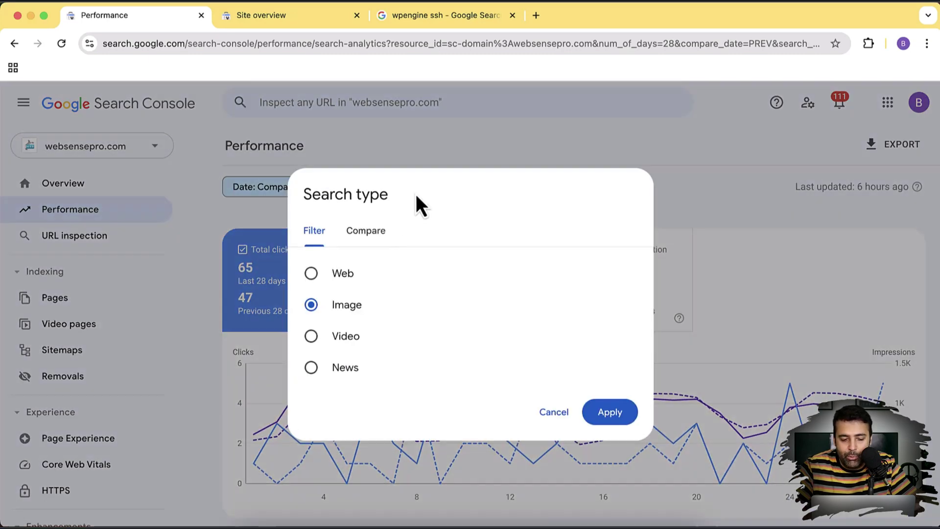
click(338, 340)
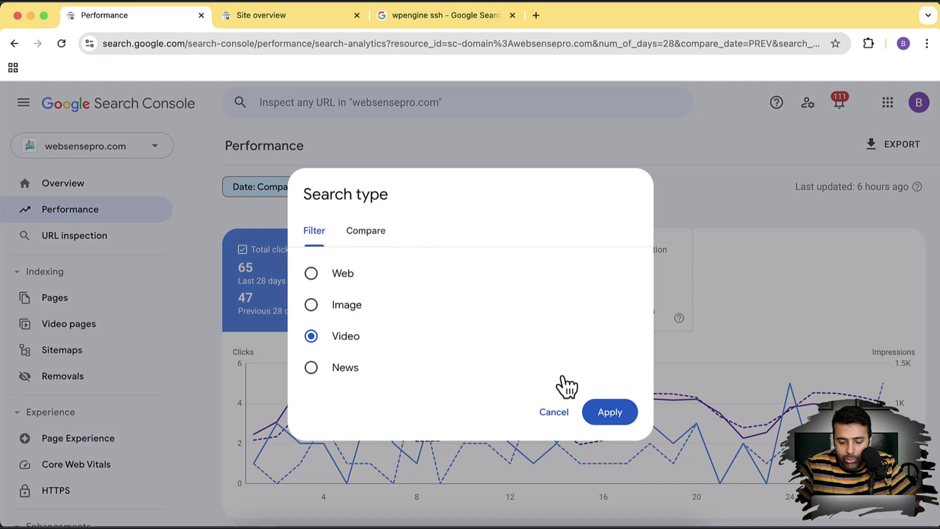
click(618, 416)
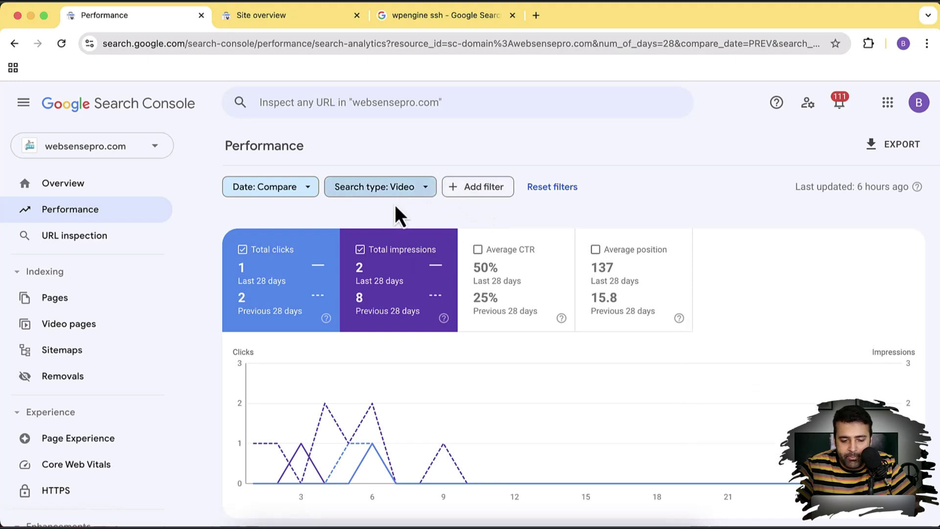
Change the Performance report's search type filter to News and look over the results.
click(407, 194)
key(Escape)
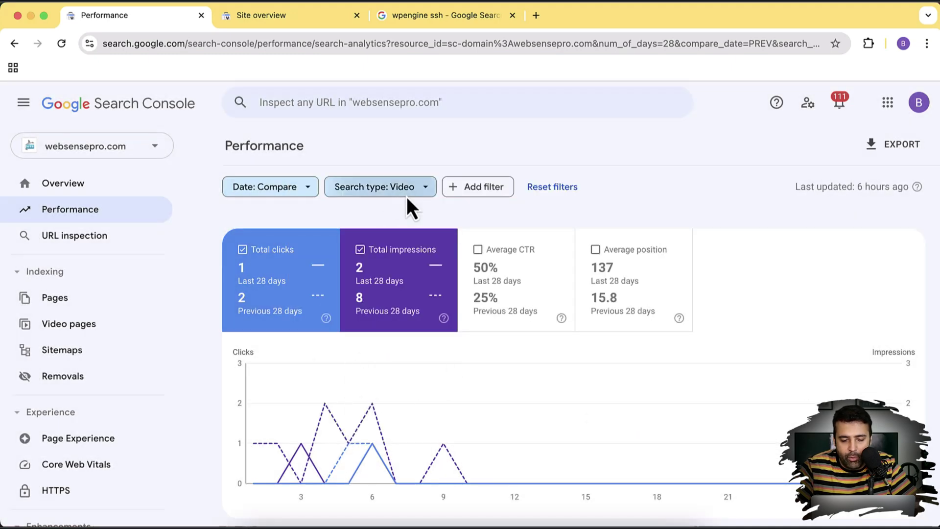
click(407, 199)
click(348, 374)
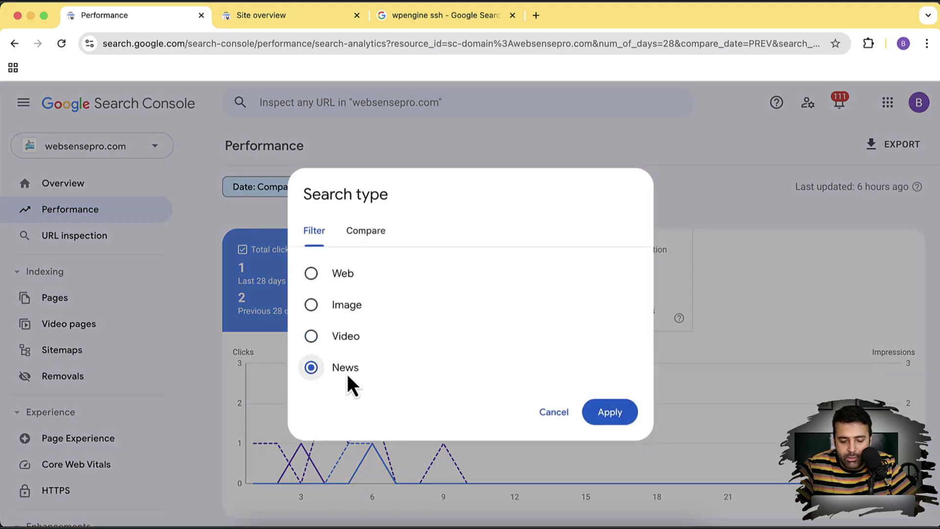
click(606, 413)
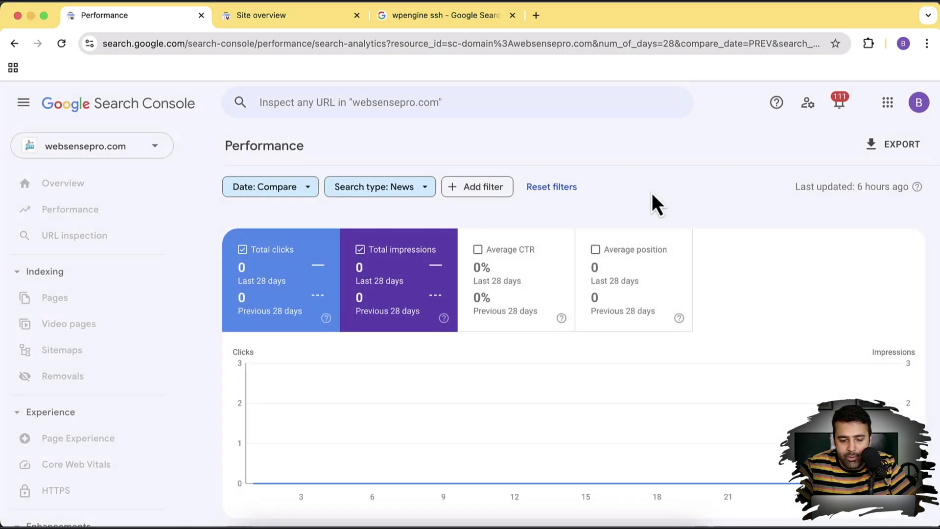
scroll(869, 308, down, 2)
scroll(869, 306, up, 2)
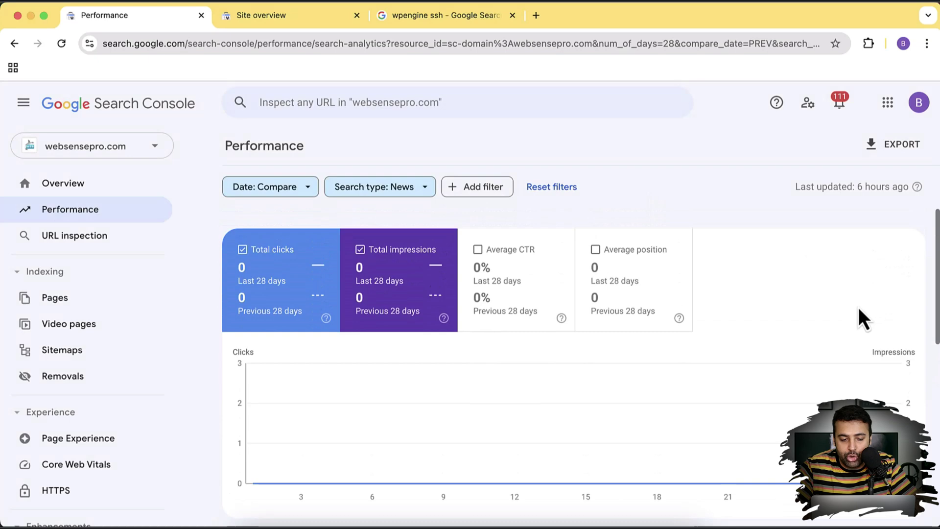
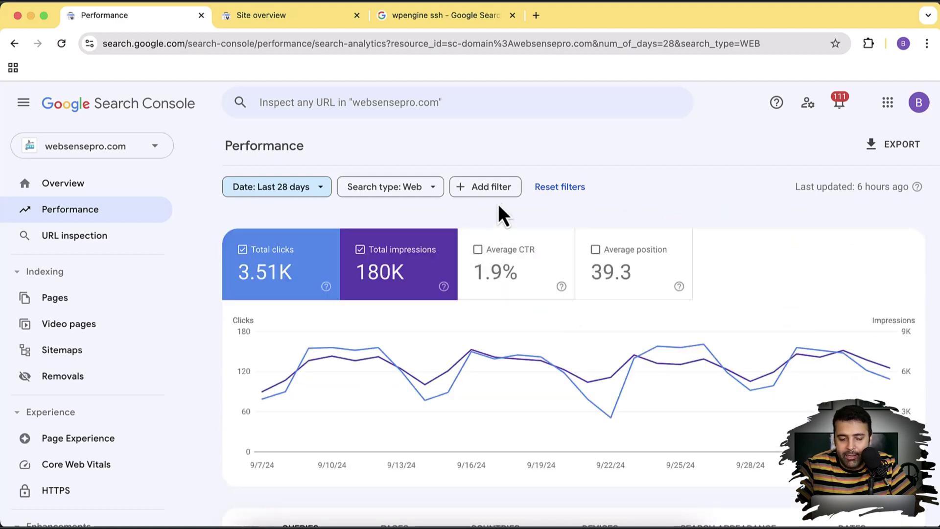
Add a filter for queries containing "wp egngine ssh", check the results, and remove the filter.
click(505, 203)
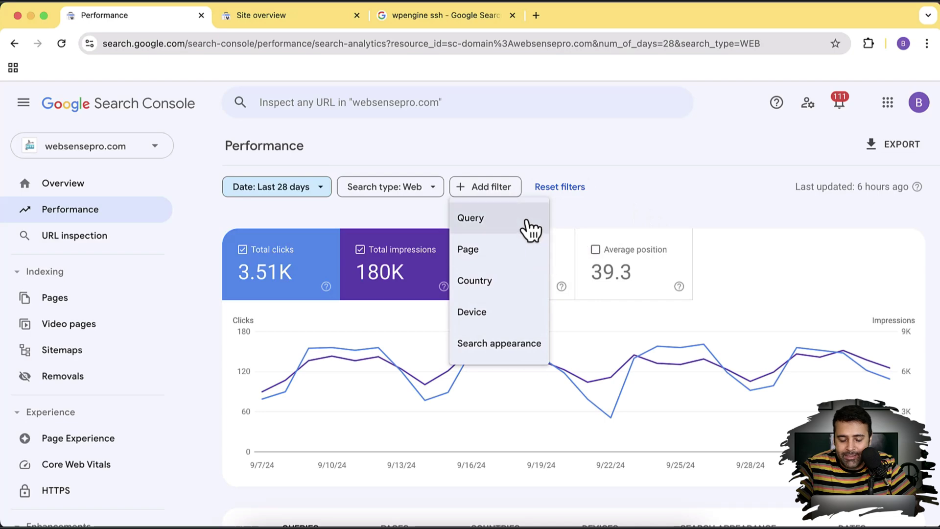
click(494, 226)
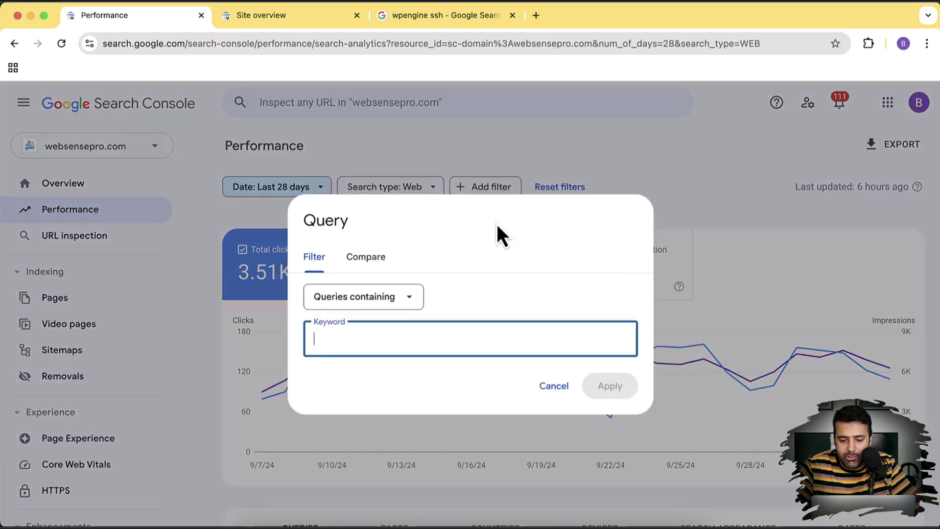
text(w)
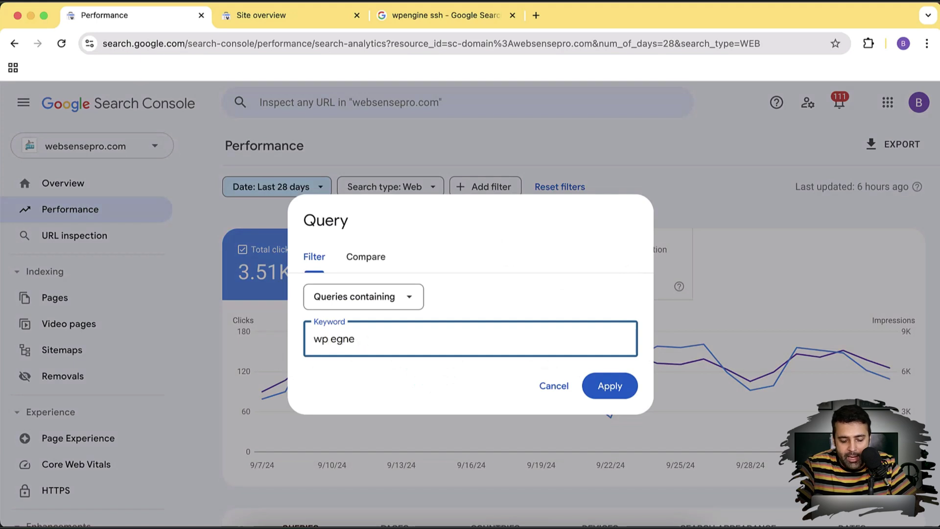
text(p egngine ssh)
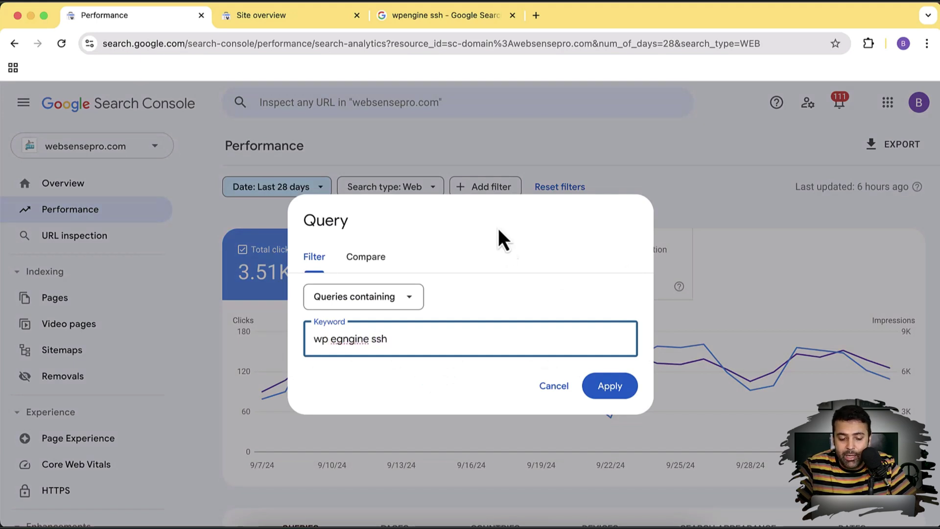
click(619, 395)
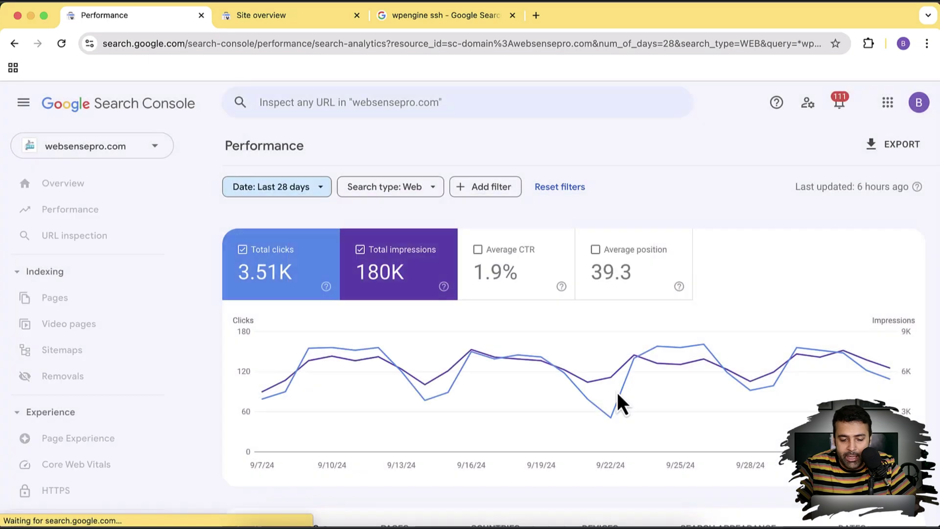
scroll(675, 338, down, 4)
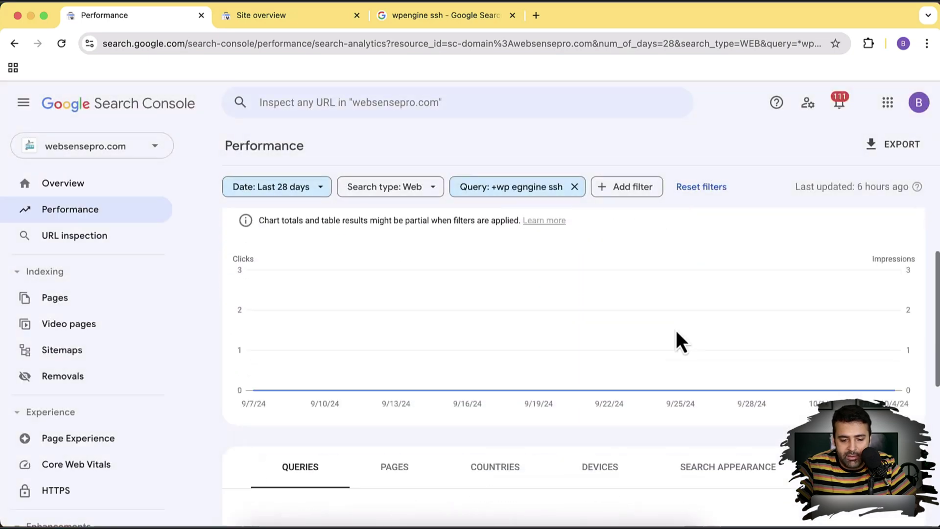
scroll(636, 303, up, 3)
scroll(566, 313, up, 1)
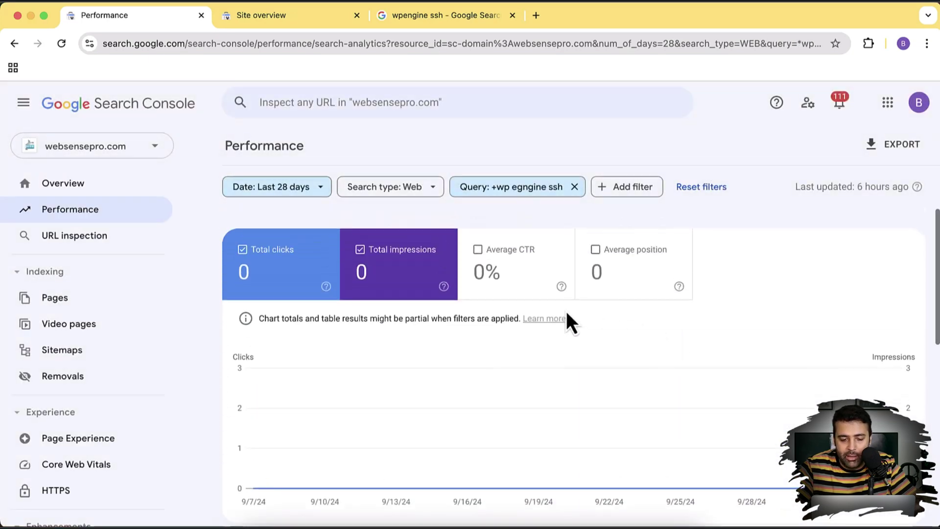
click(575, 188)
Filter the report by wpengine ssh from the top queries to check its pages and queries, and remove the filter.
scroll(722, 269, down, 5)
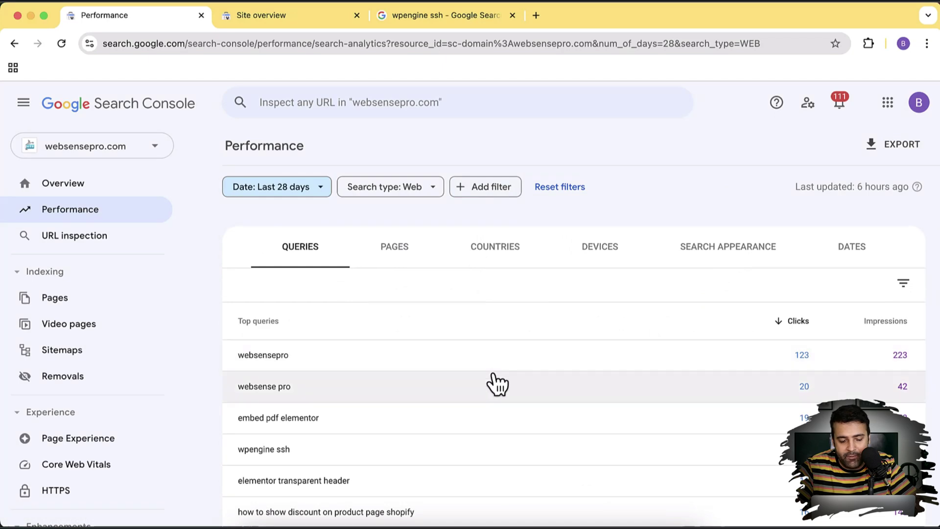
scroll(497, 384, down, 2)
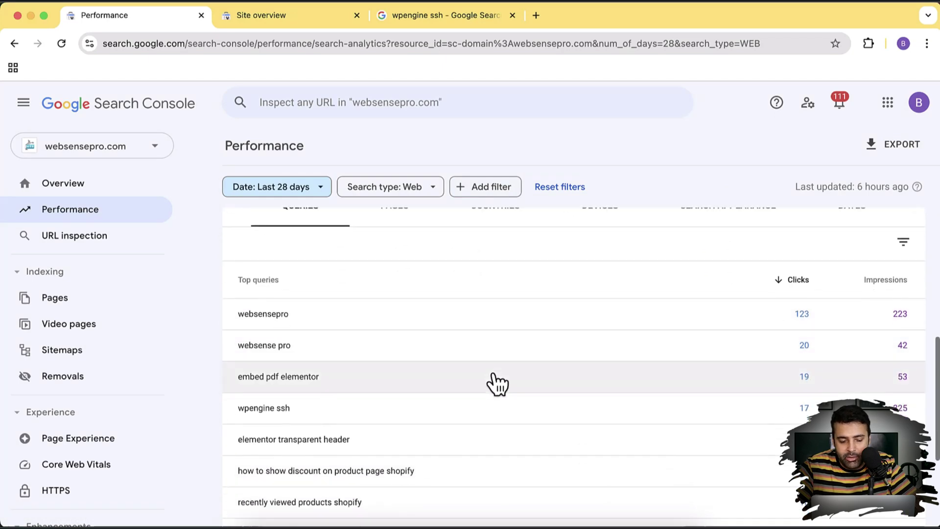
click(275, 413)
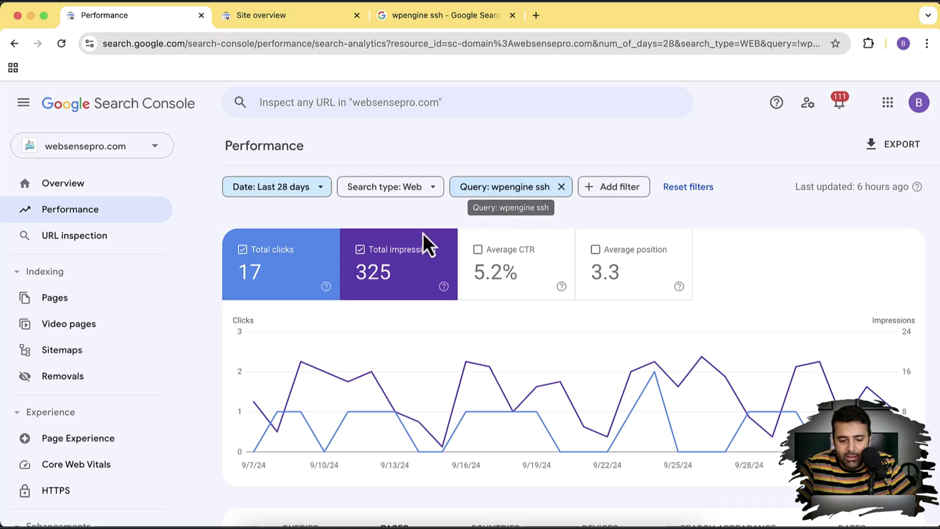
scroll(403, 334, down, 5)
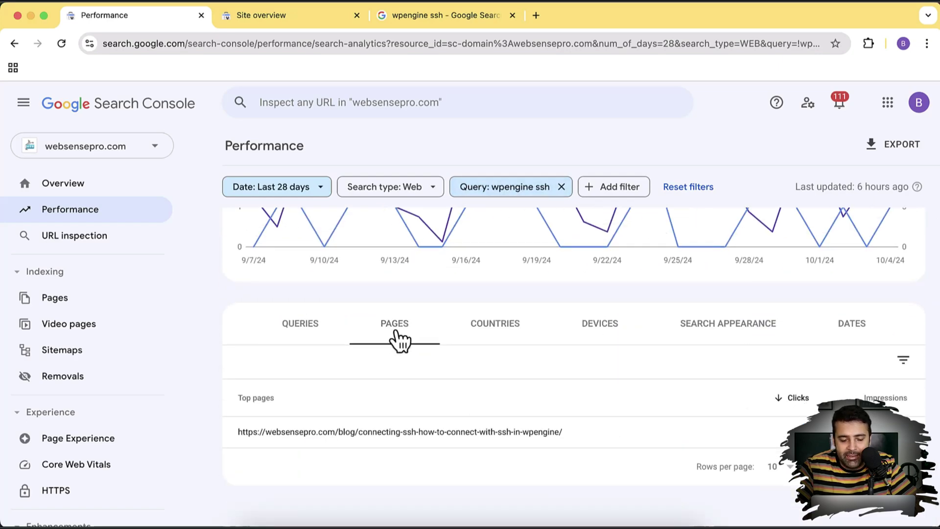
click(302, 340)
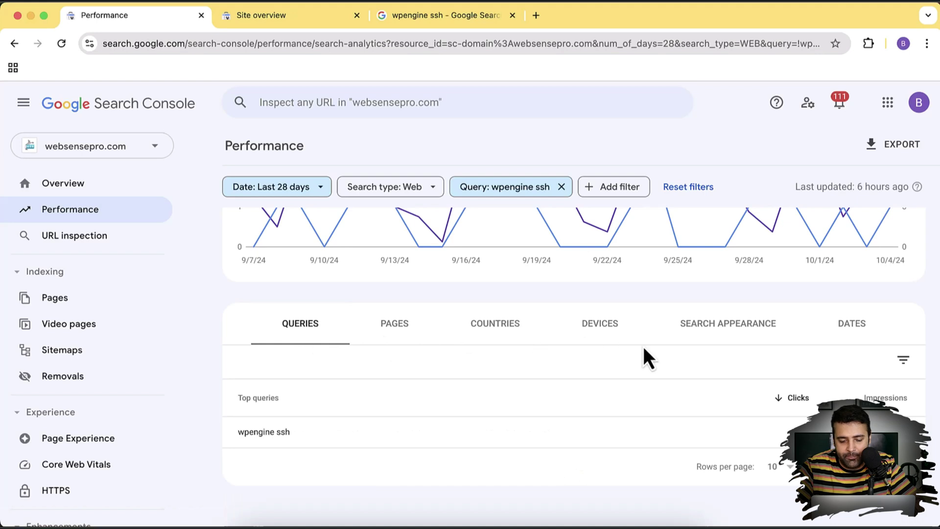
scroll(642, 346, up, 5)
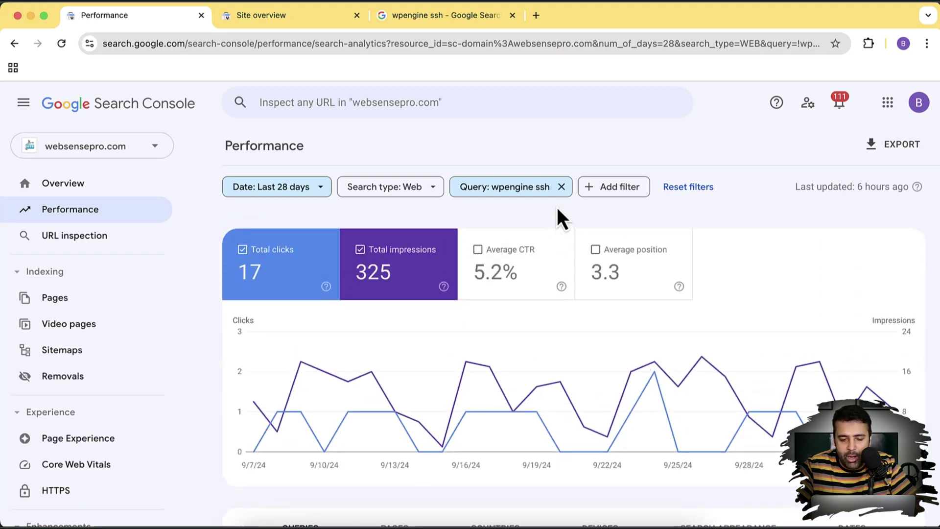
click(562, 188)
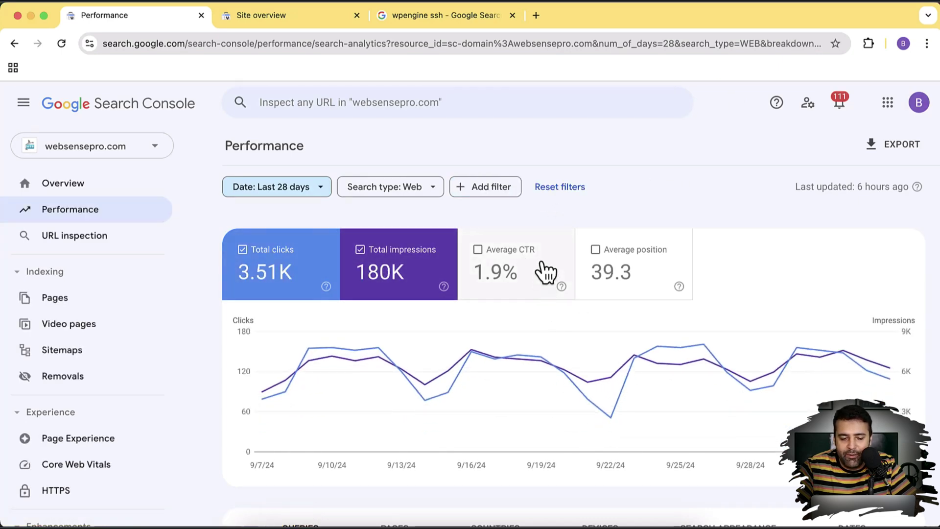
click(482, 192)
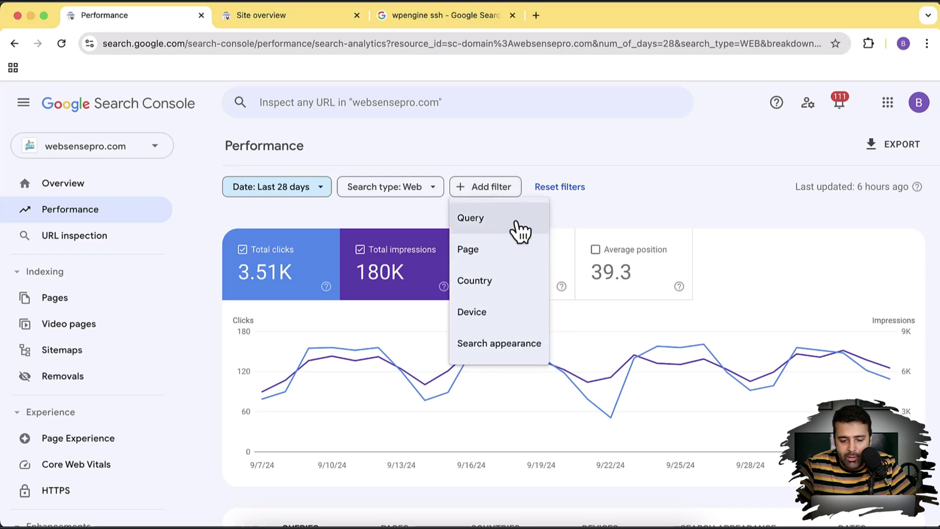
click(509, 255)
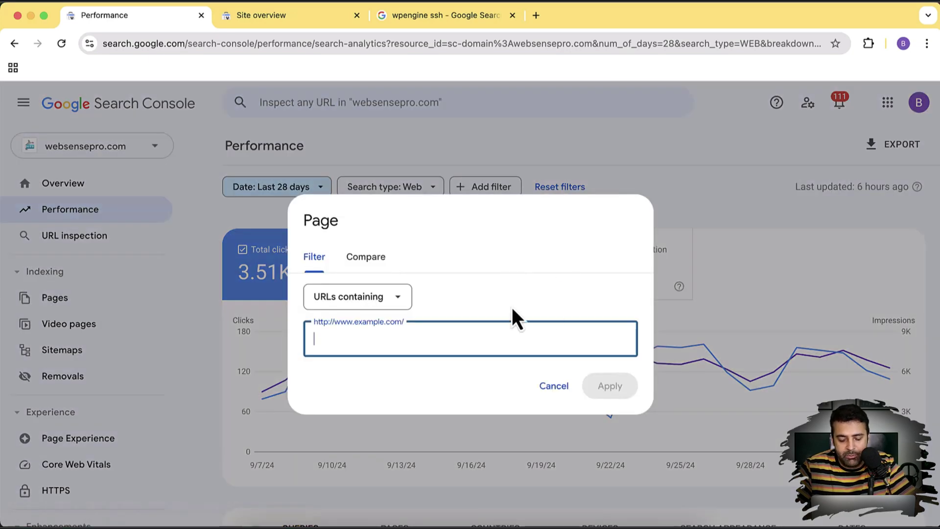
text(https://websens)
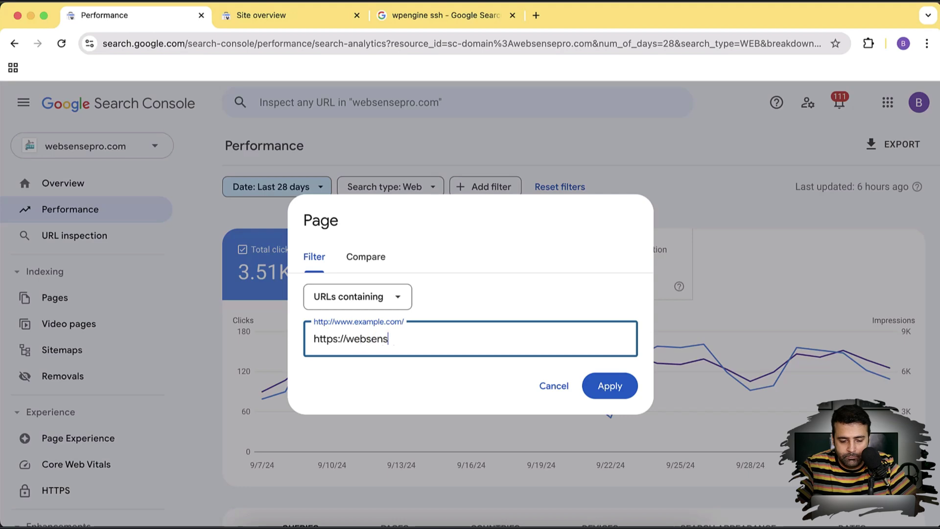
text(epro.com/)
click(610, 386)
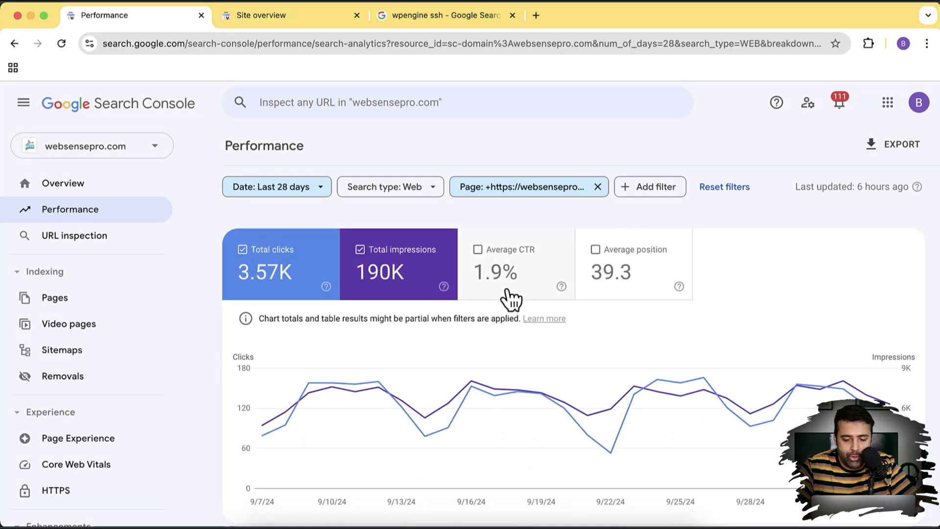
scroll(788, 289, down, 6)
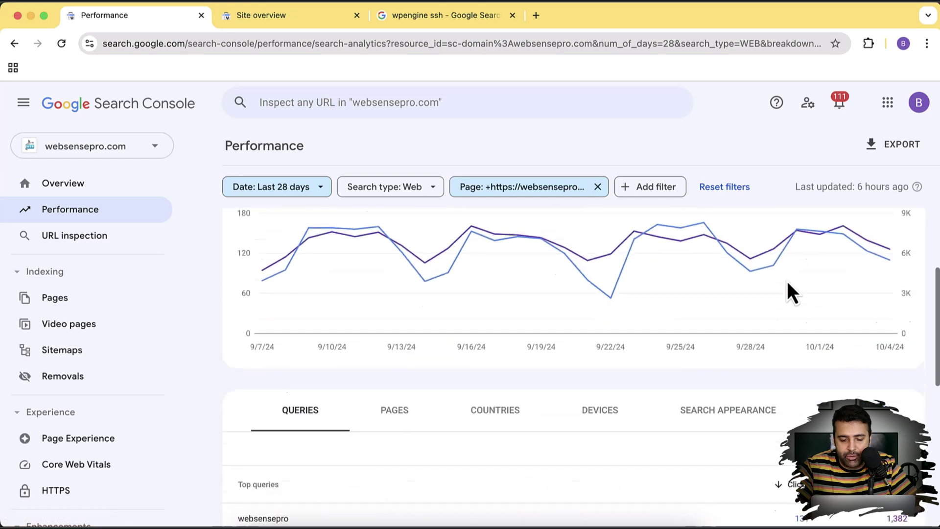
Examine the top queries under the page filter, going to the following set of rows and back to the first.
scroll(590, 350, down, 3)
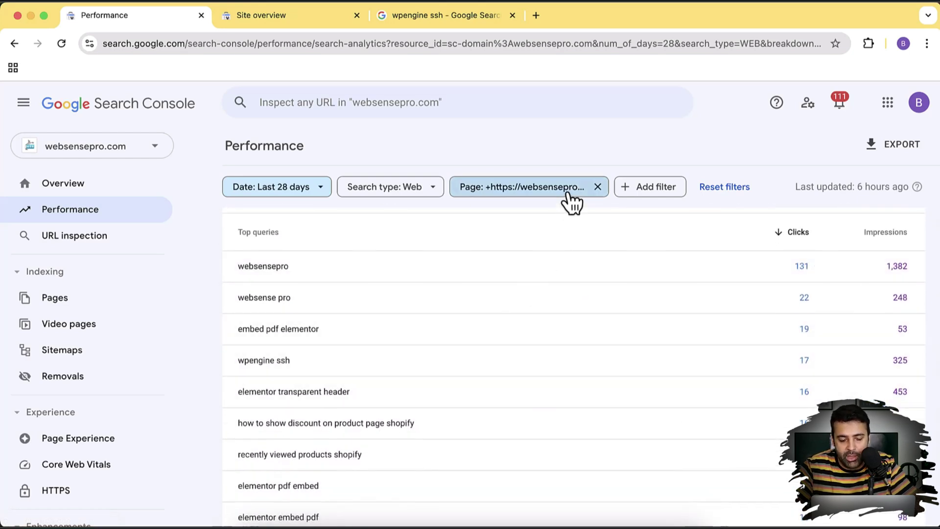
scroll(556, 333, down, 3)
scroll(555, 333, up, 5)
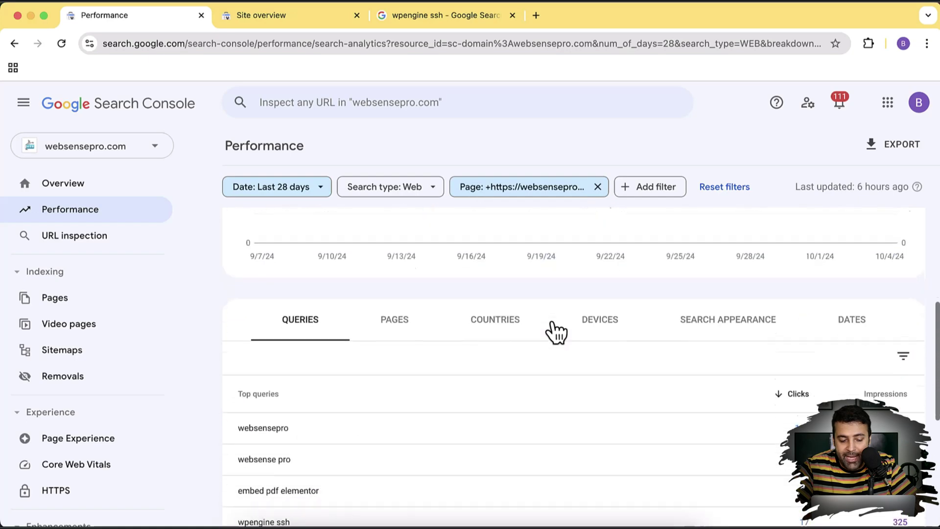
scroll(556, 333, down, 5)
scroll(557, 333, down, 2)
scroll(556, 333, up, 6)
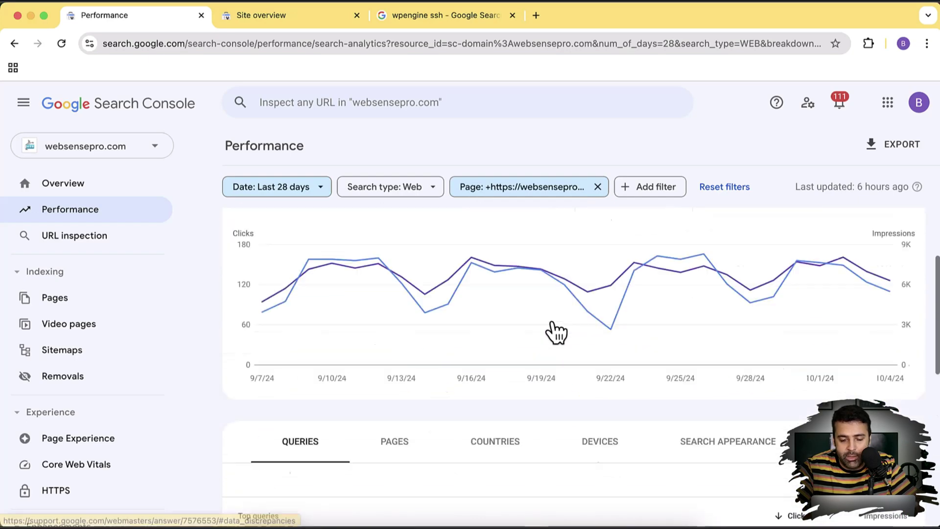
scroll(557, 333, down, 8)
click(910, 466)
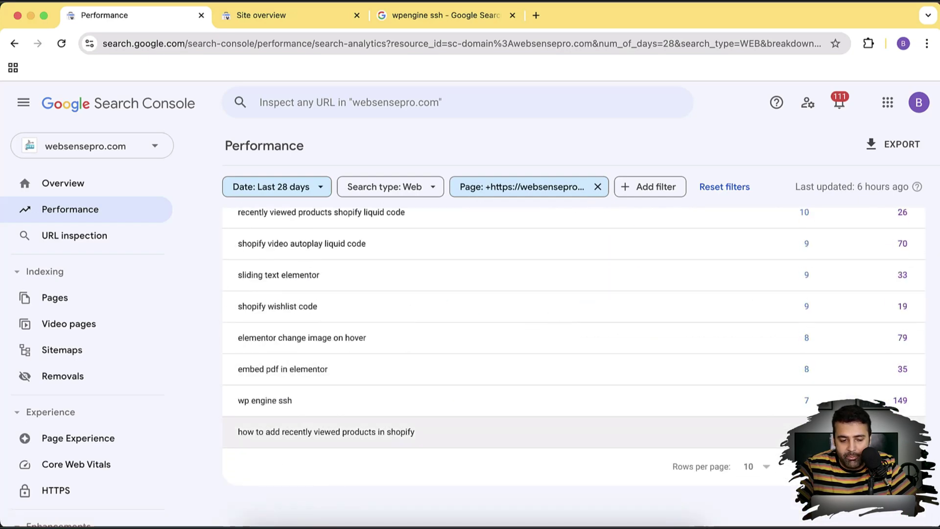
scroll(573, 367, up, 3)
scroll(573, 367, down, 3)
click(887, 466)
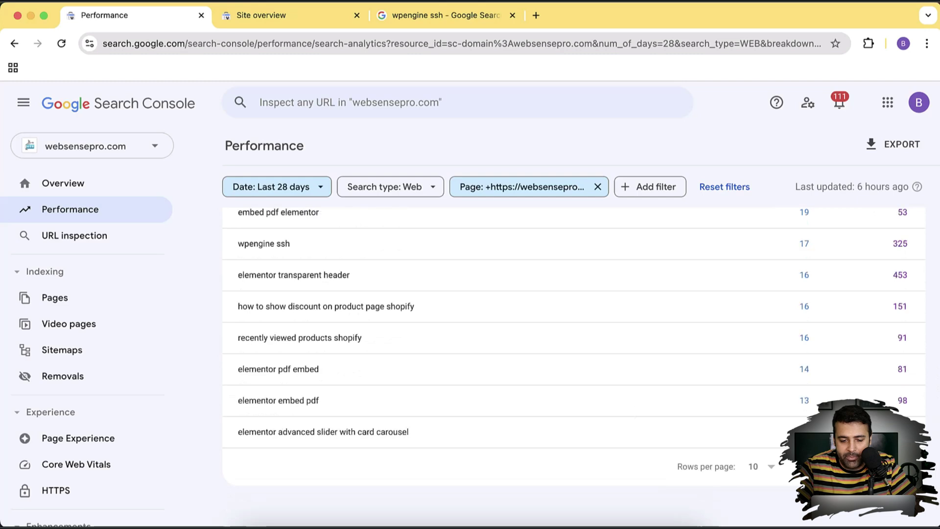
Remove the page filter and open the options for a new search appearance filter.
click(598, 187)
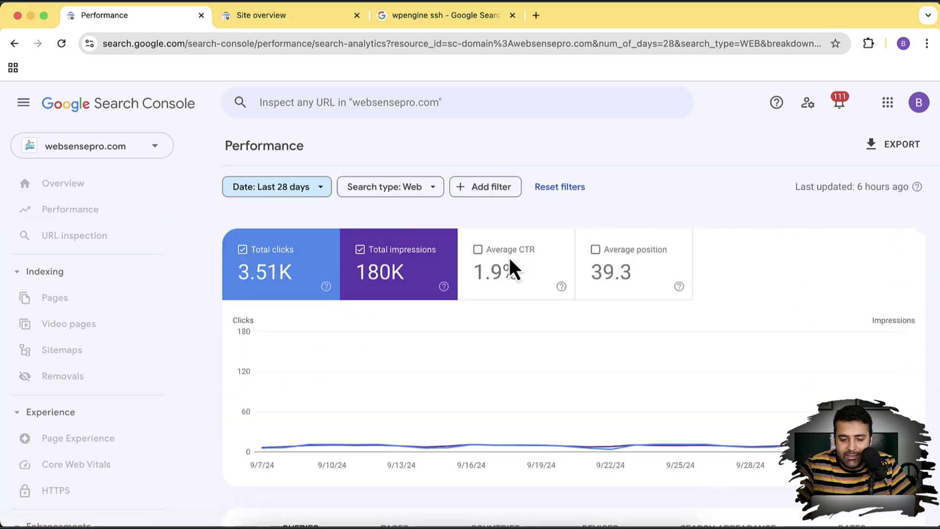
click(504, 192)
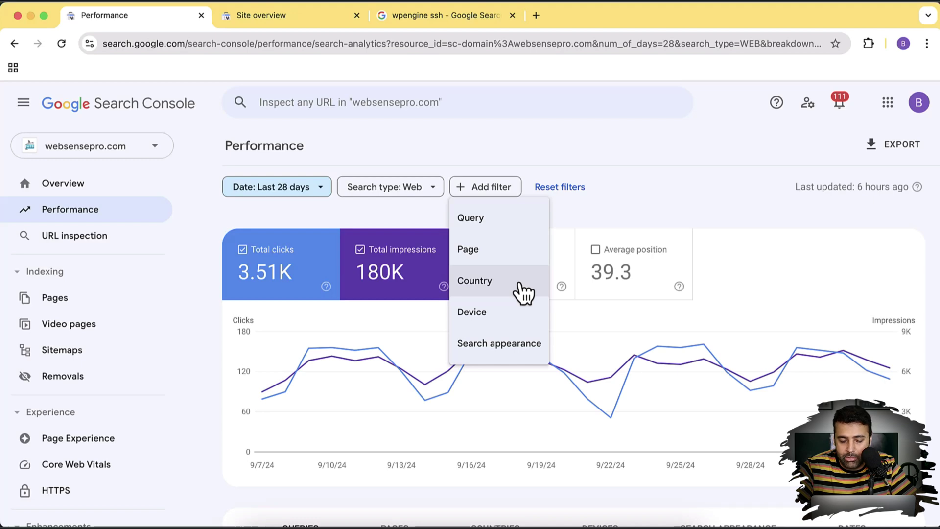
click(528, 348)
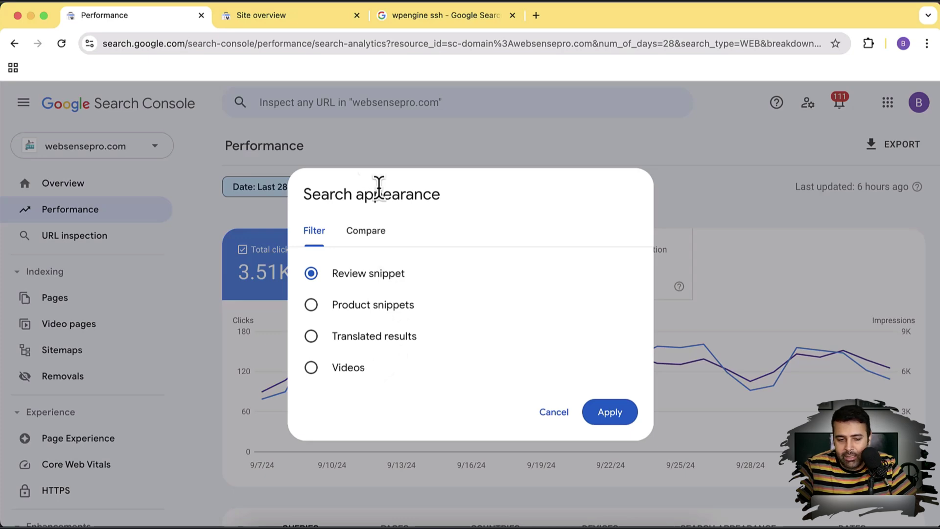
Switch to the wpengine ssh Google search, show all result types, and examine WebSensePro's listing.
click(420, 22)
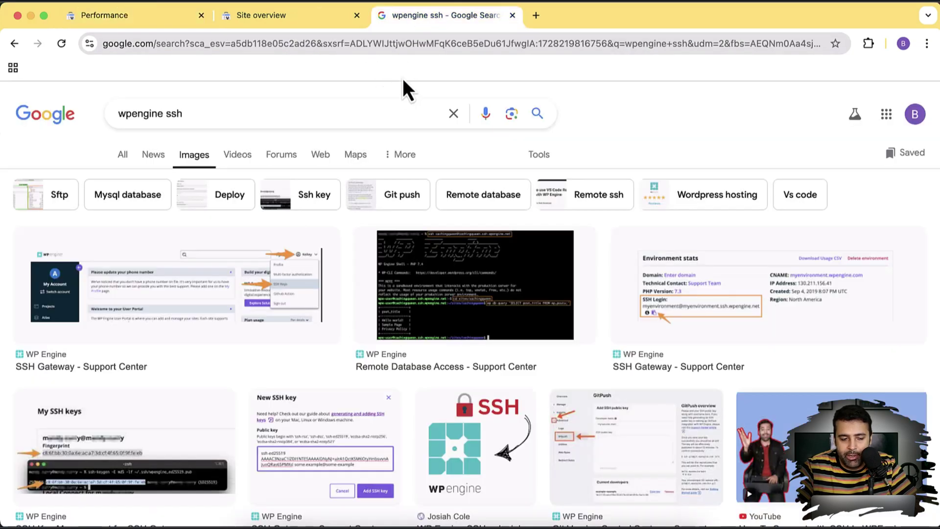
click(125, 158)
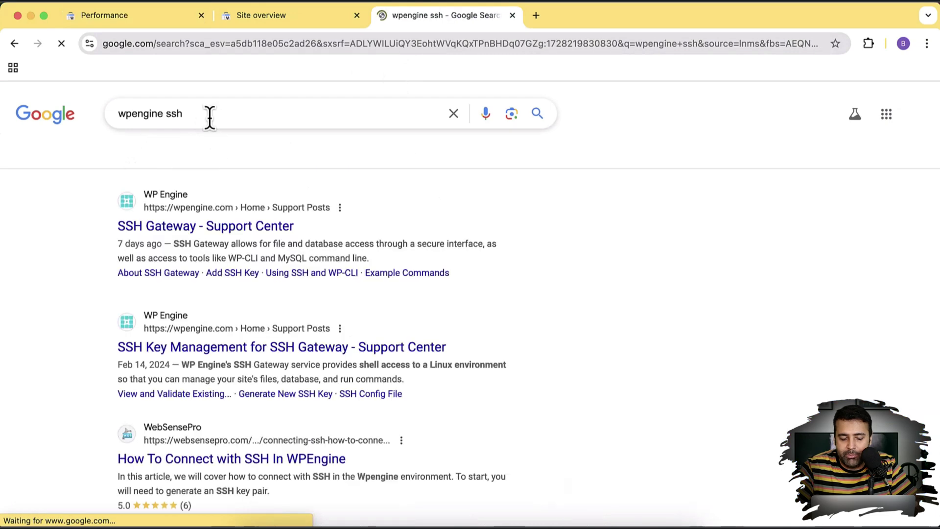
scroll(545, 207, down, 3)
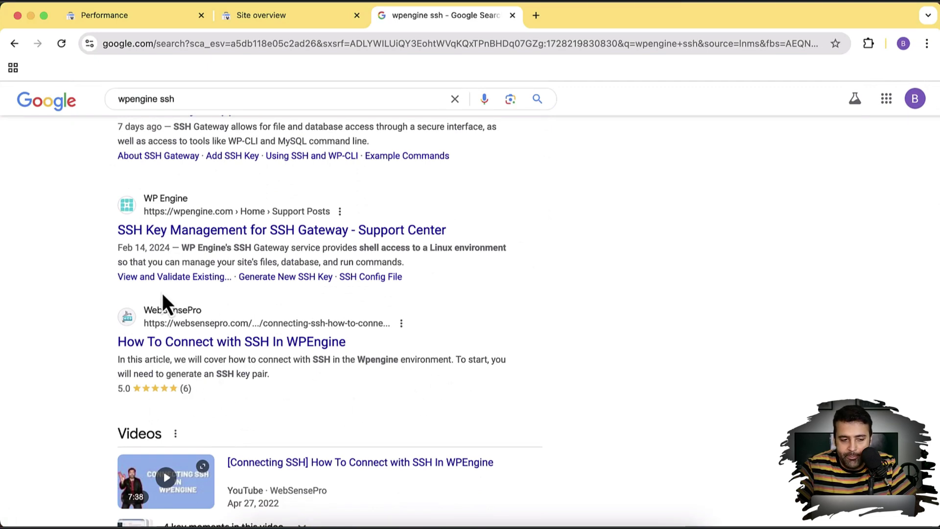
Return to the Performance report, apply the Review snippet search appearance filter, and look over its chart and top queries.
click(159, 23)
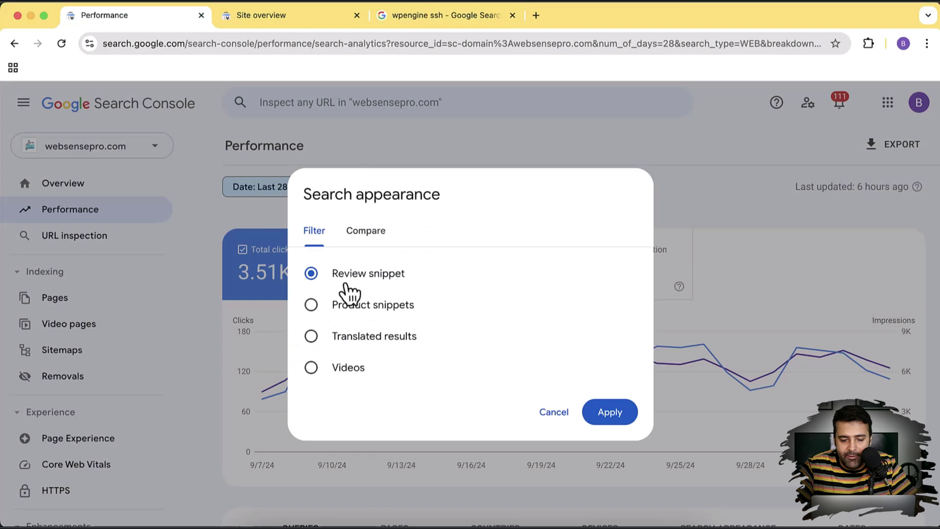
click(618, 412)
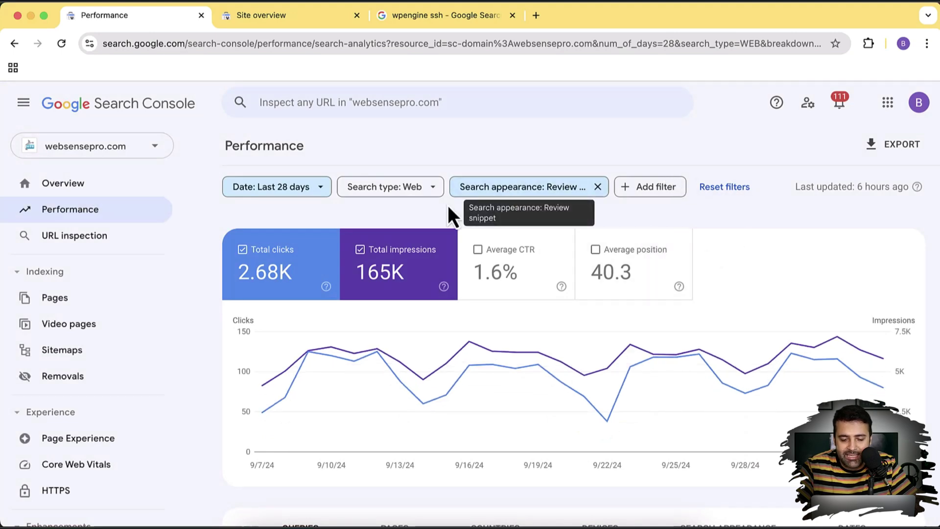
scroll(766, 249, down, 1)
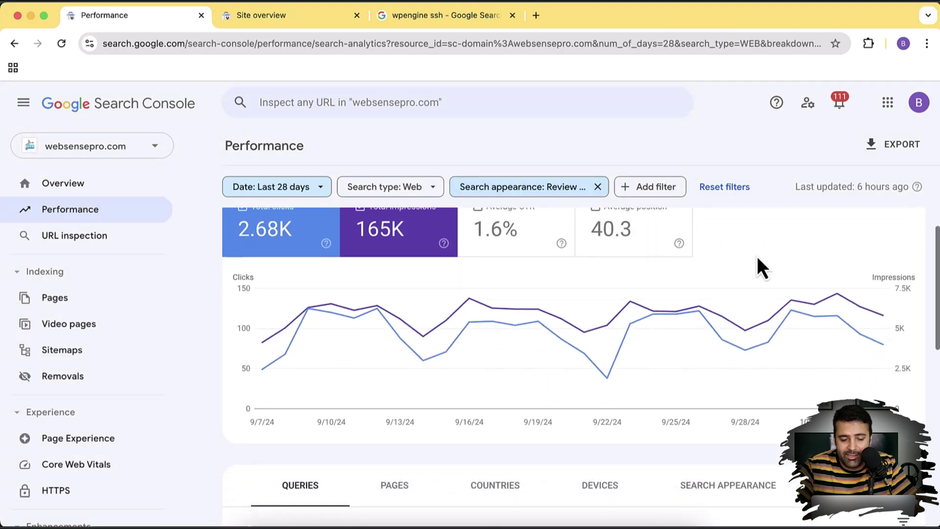
scroll(722, 306, down, 5)
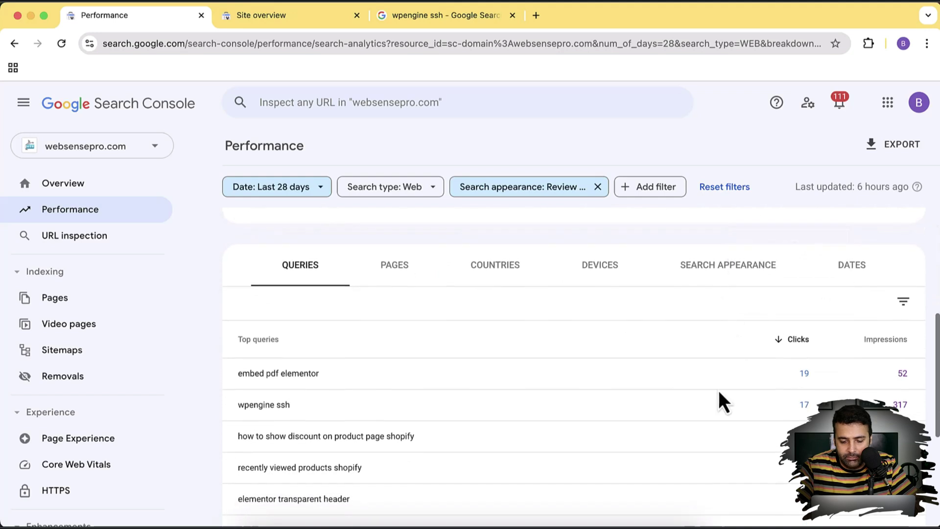
scroll(646, 359, down, 2)
scroll(421, 387, up, 3)
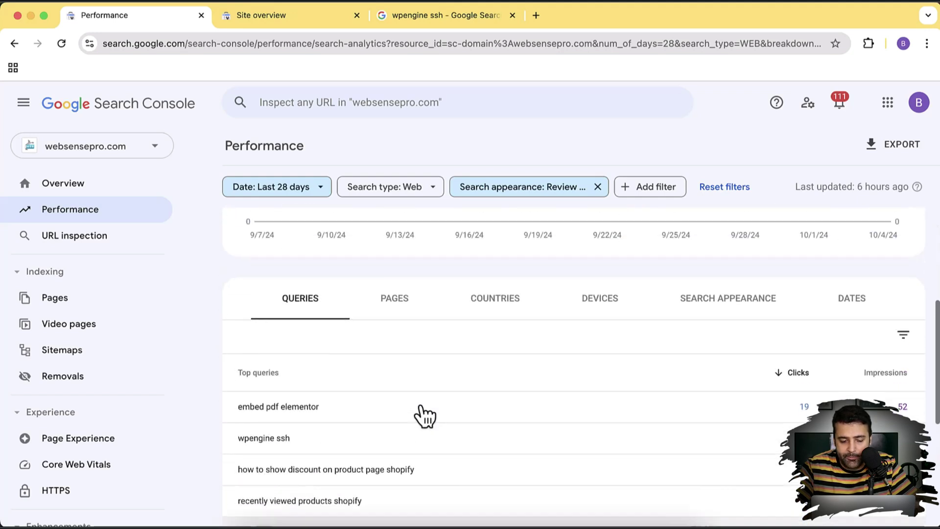
List the report's top pages for the Review snippet filter and look through their URLs.
click(395, 344)
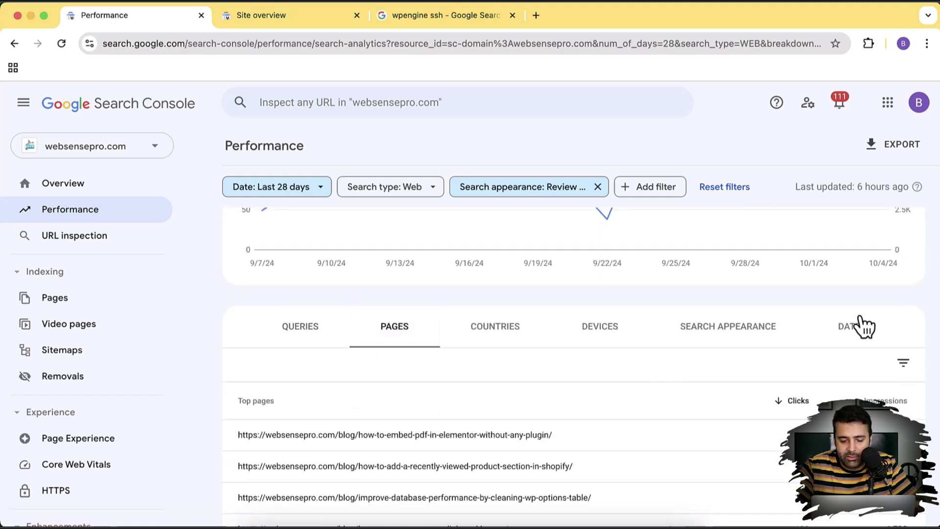
scroll(887, 304, down, 3)
scroll(685, 363, down, 3)
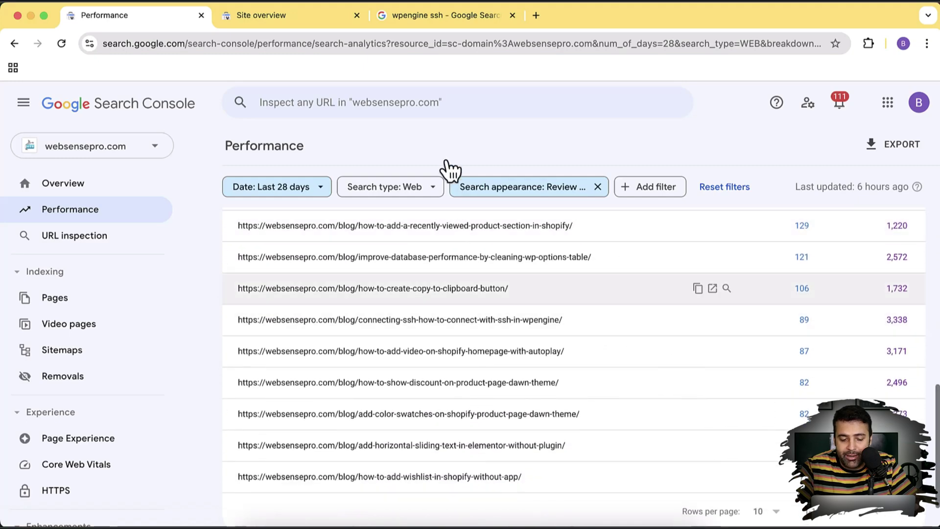
Check the wpengine ssh Google results again, return to the Performance report, and remove the Review snippet filter.
click(465, 18)
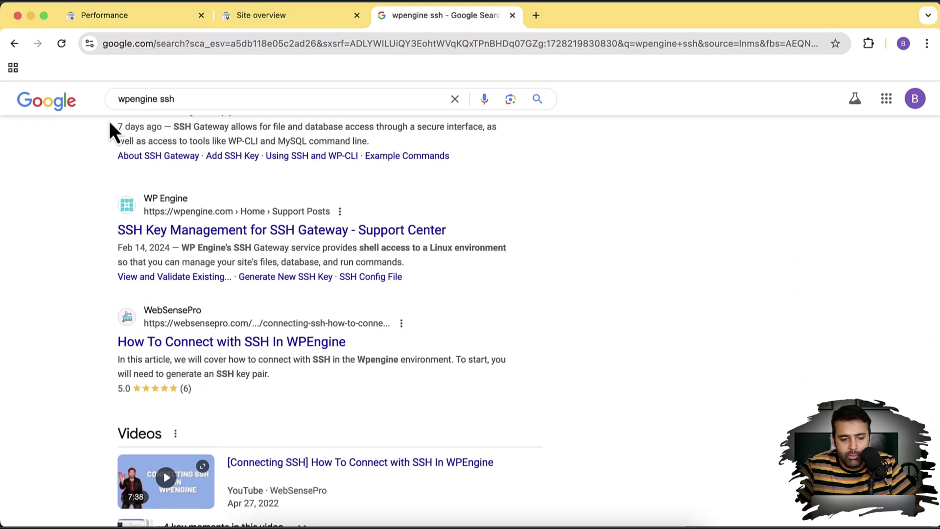
click(162, 18)
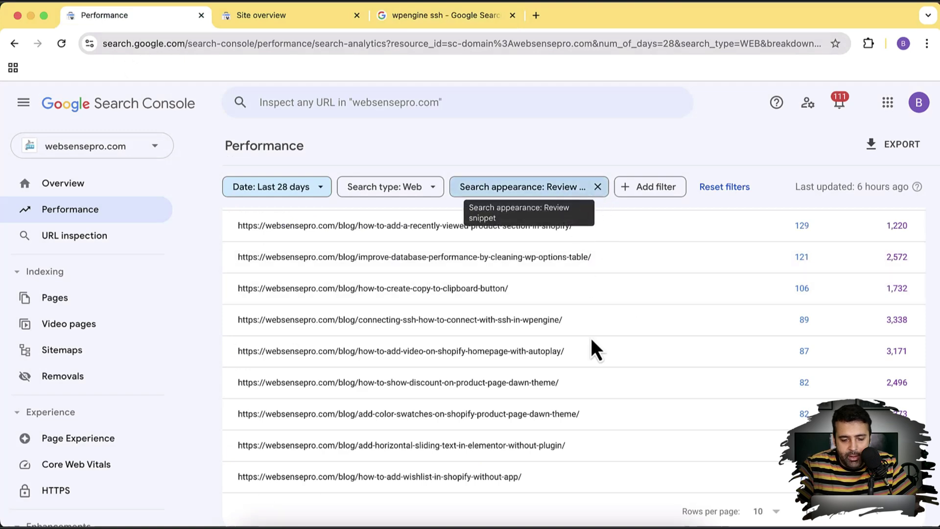
scroll(590, 342, up, 8)
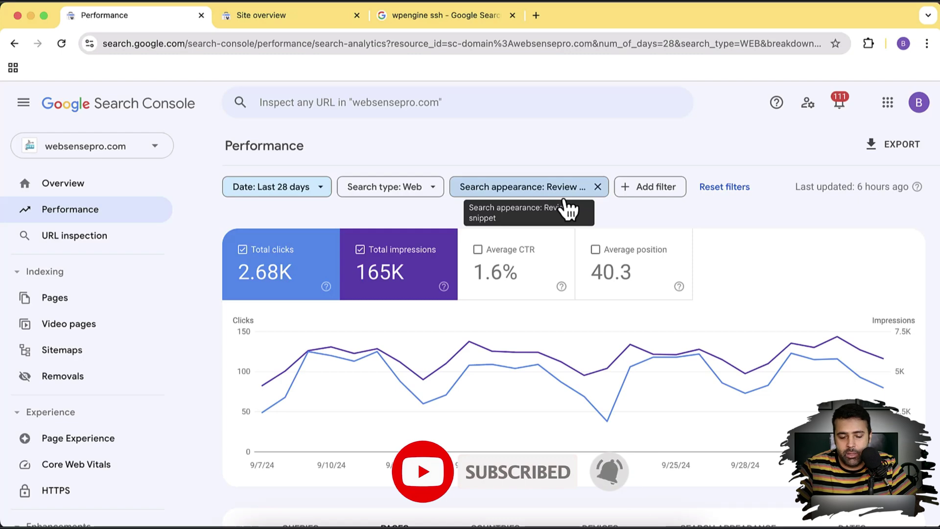
click(598, 188)
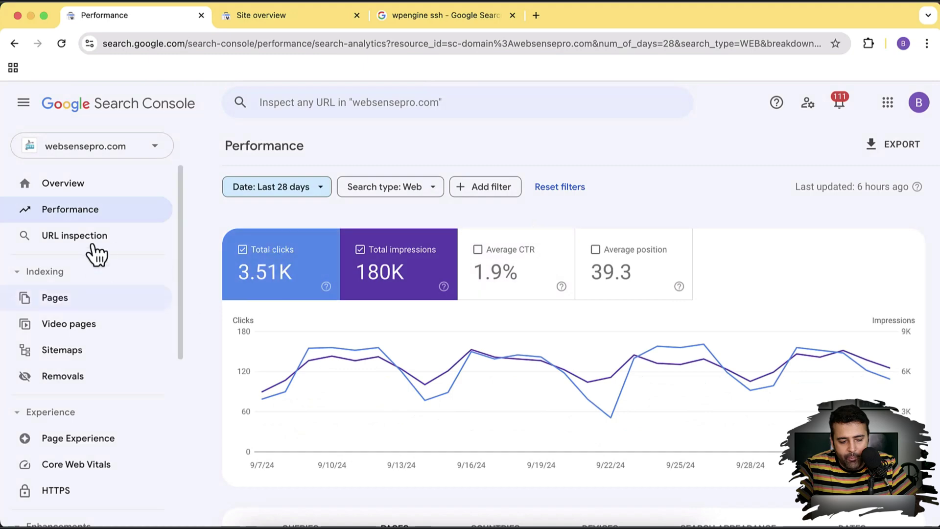
scroll(101, 242, down, 1)
scroll(102, 247, down, 1)
scroll(101, 246, up, 2)
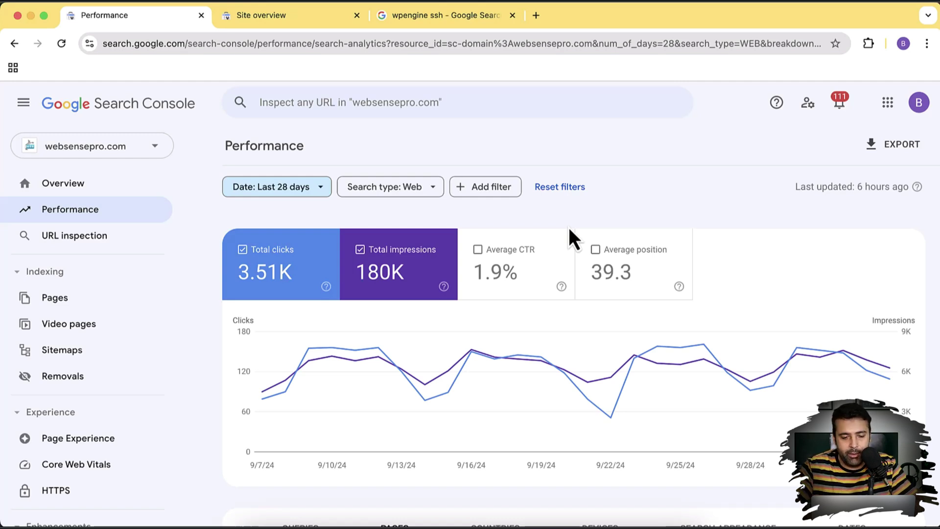
click(159, 147)
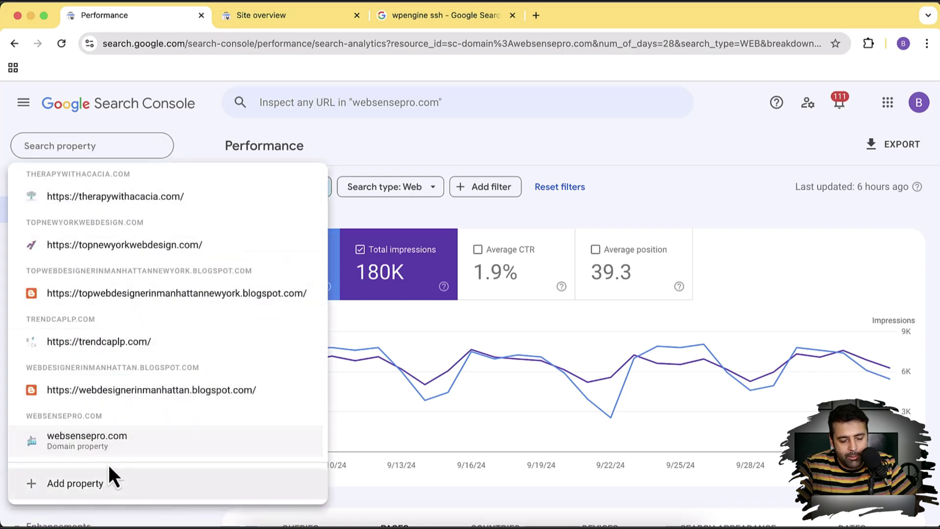
click(99, 484)
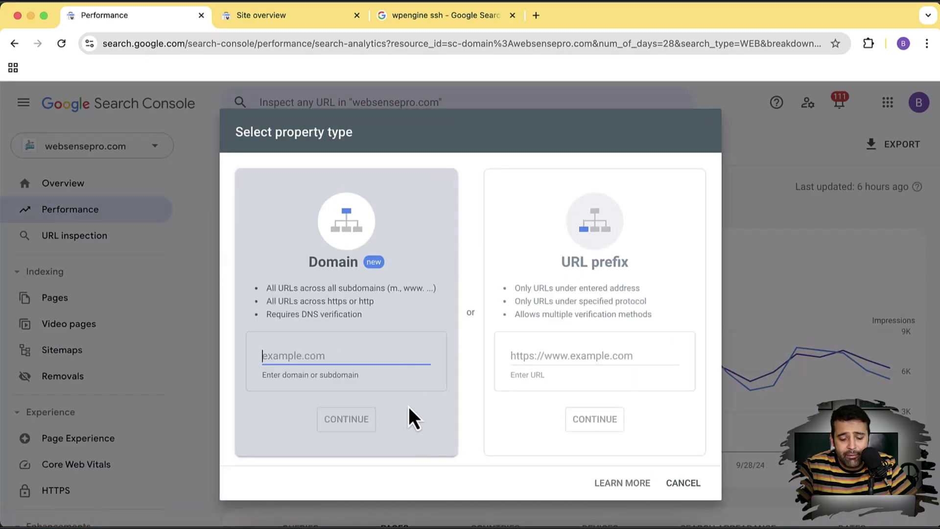
click(558, 361)
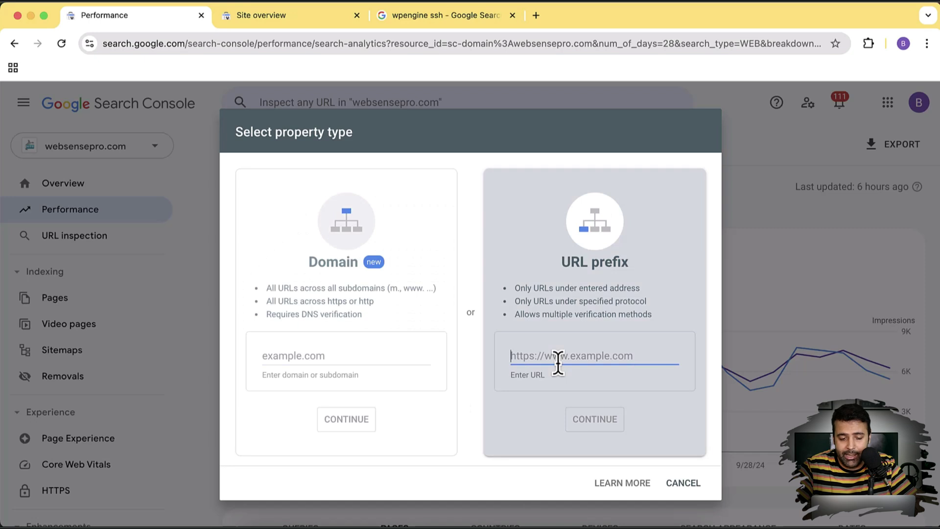
text(h)
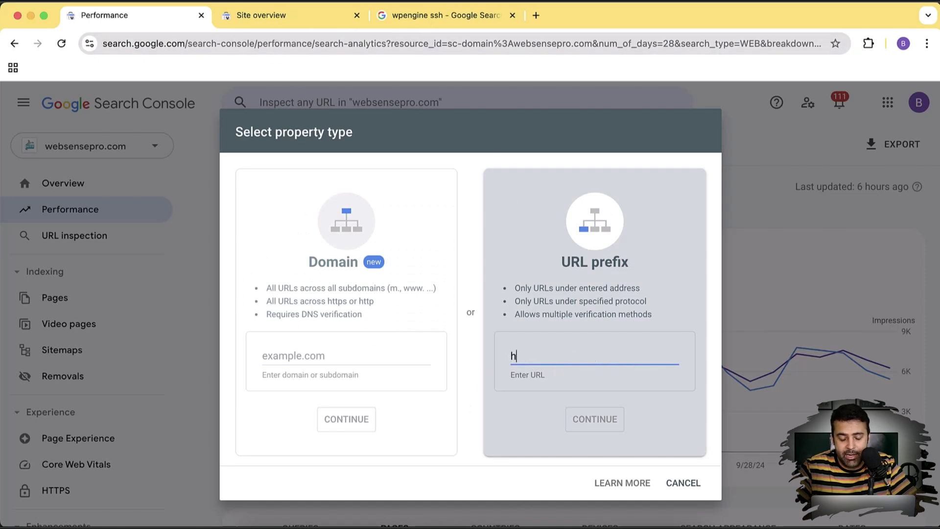
text(ttps://)
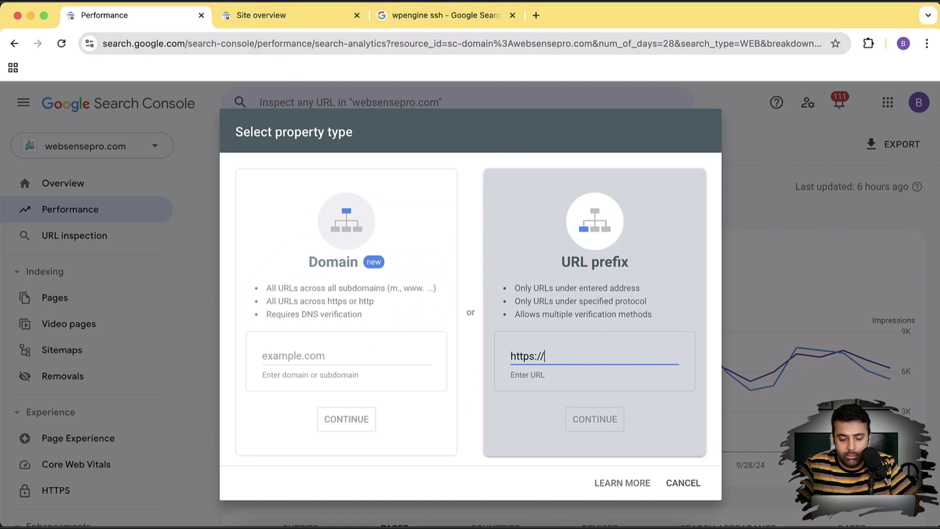
text(webse)
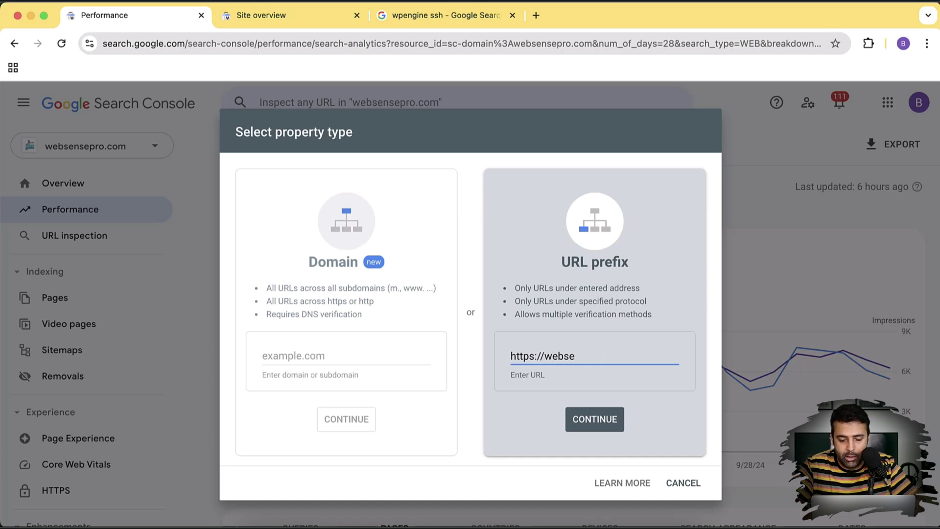
text(n)
key(BackSpace)
text(nsepro.com)
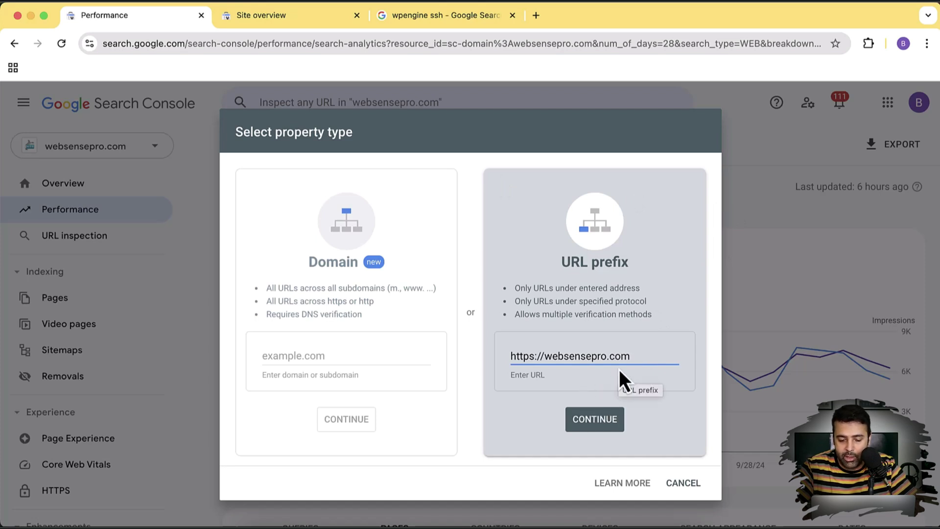
click(604, 424)
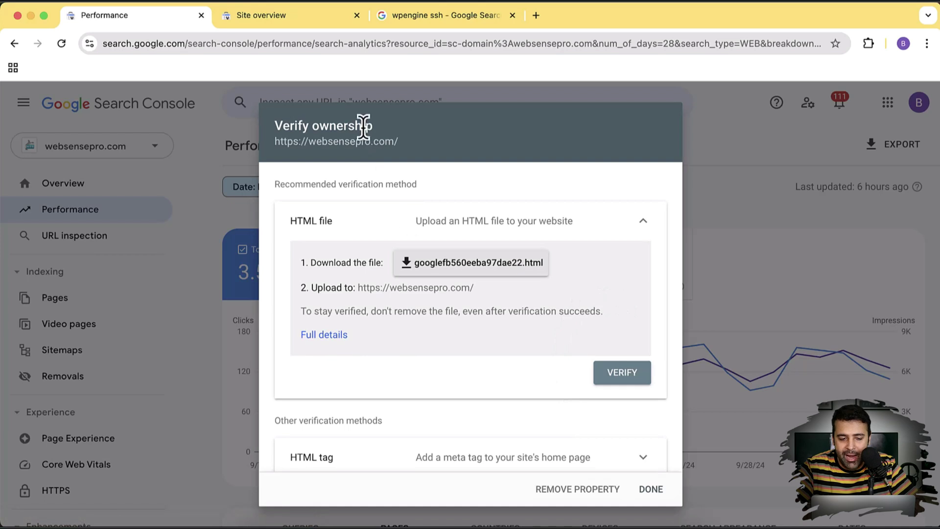
Review the ownership verification methods, expand the HTML tag method, select its meta tag, and finish the verification dialog.
scroll(627, 195, down, 3)
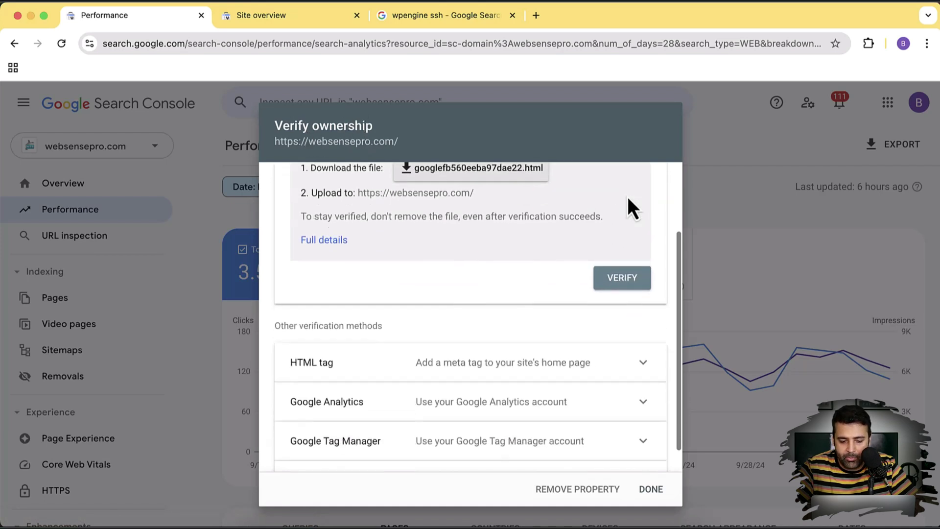
click(638, 337)
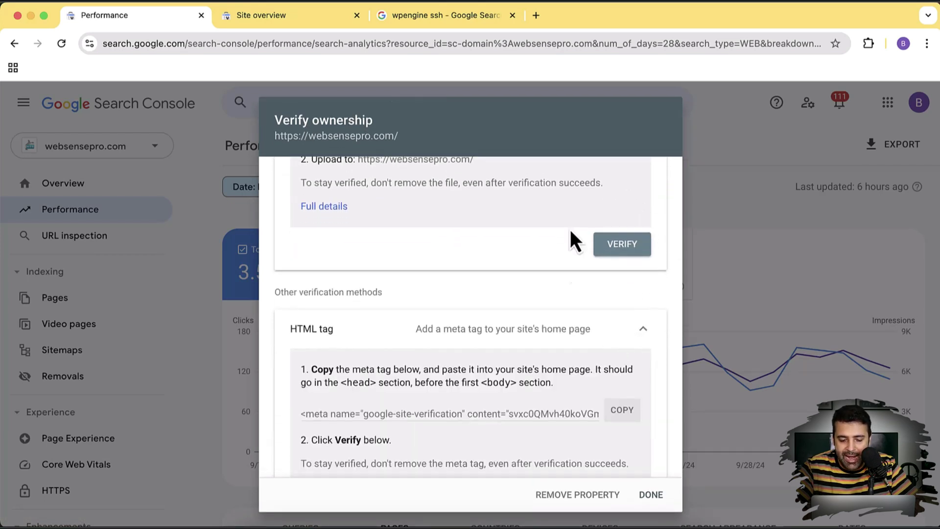
scroll(570, 230, down, 3)
click(489, 283)
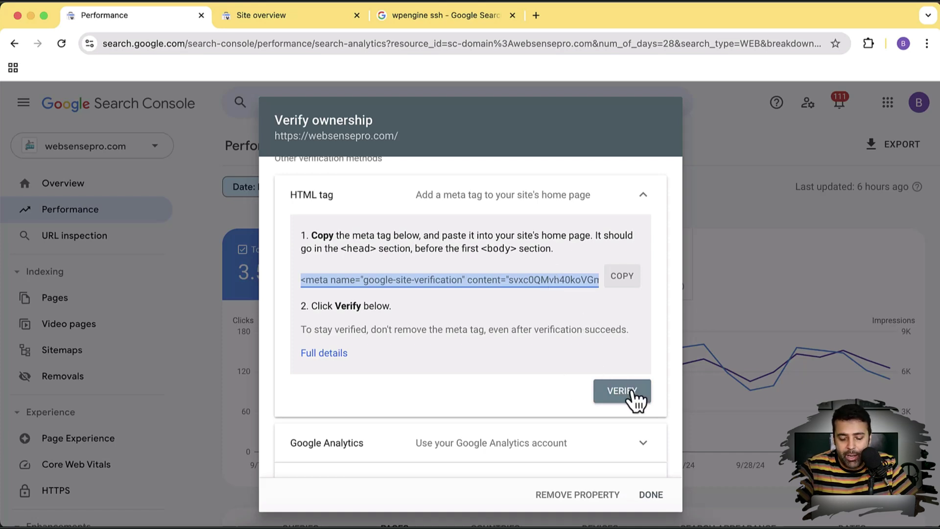
click(650, 496)
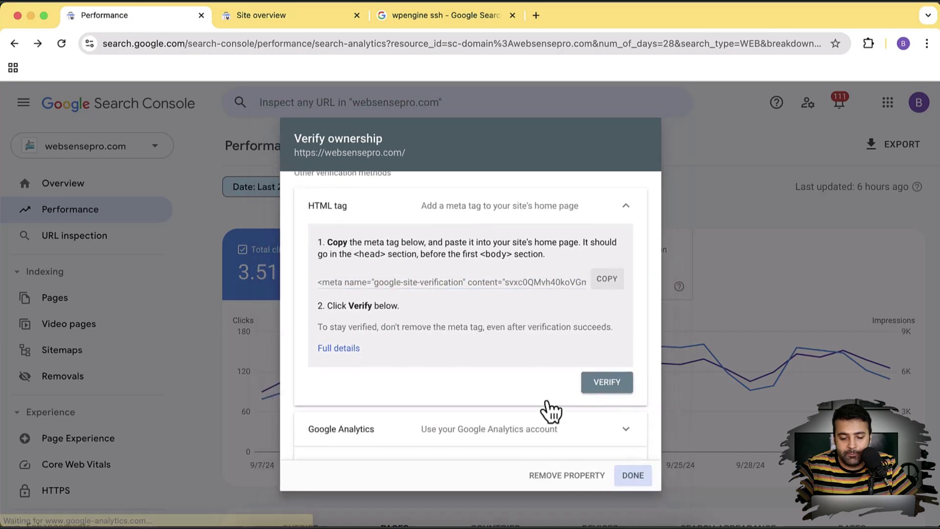
Look over the Performance report, and open the Sitemaps page to review the sitemaps submitted for websensepro.com.
scroll(661, 262, down, 5)
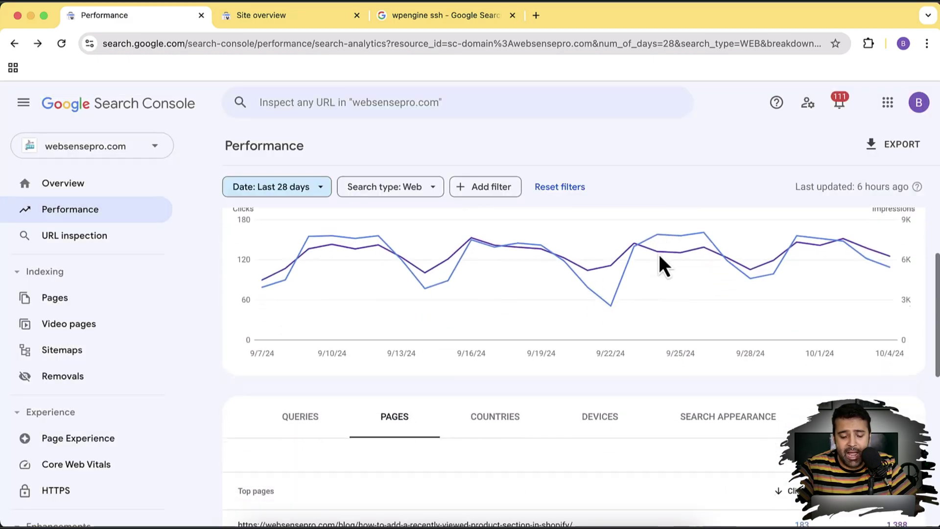
scroll(661, 262, up, 5)
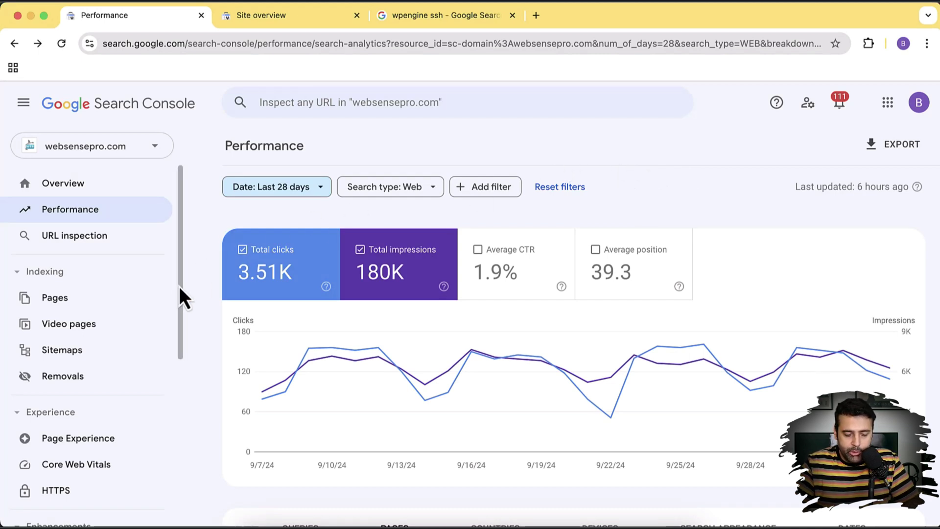
click(82, 351)
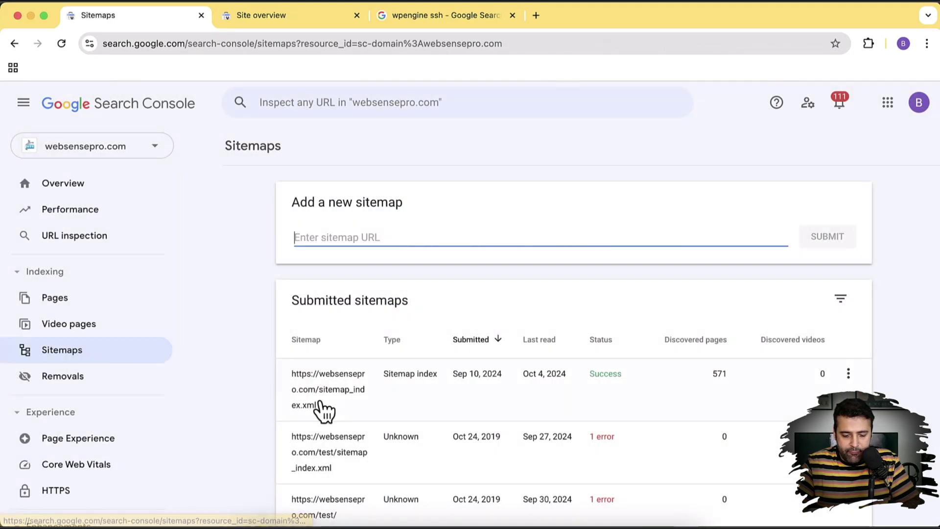
scroll(455, 346, down, 1)
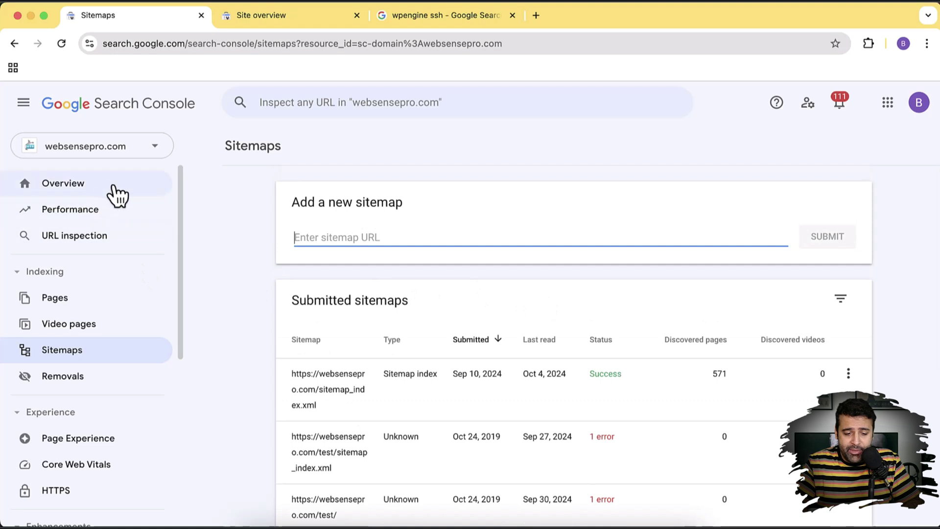
Return to the property's Overview and run a URL inspection for websensepro.com.
click(133, 183)
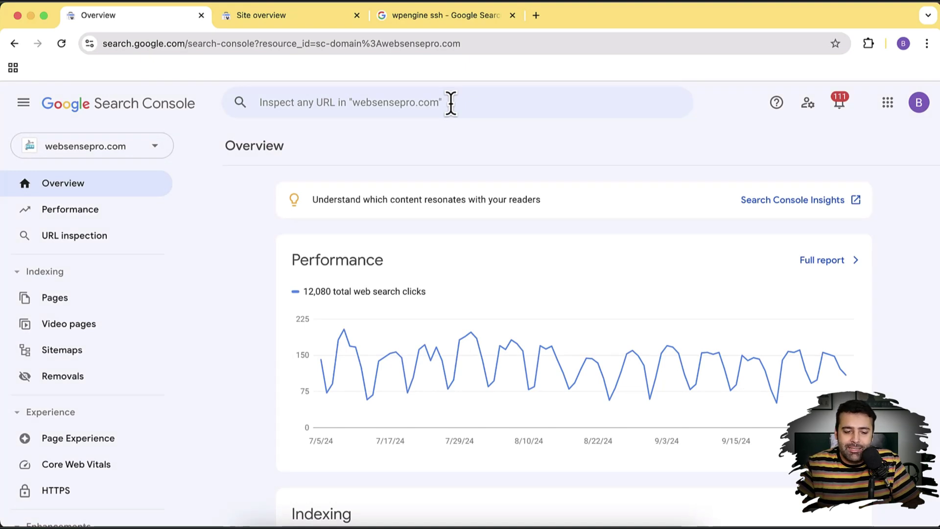
click(451, 103)
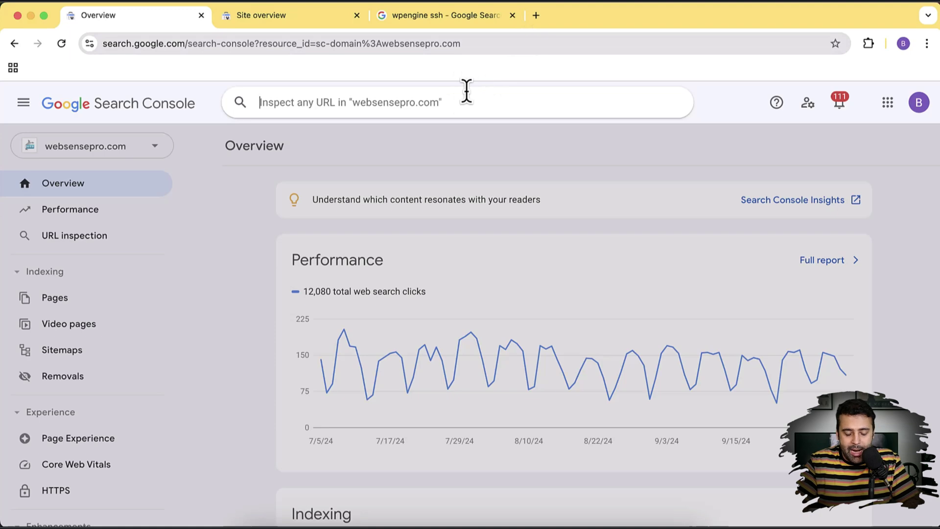
text(websensepro.com)
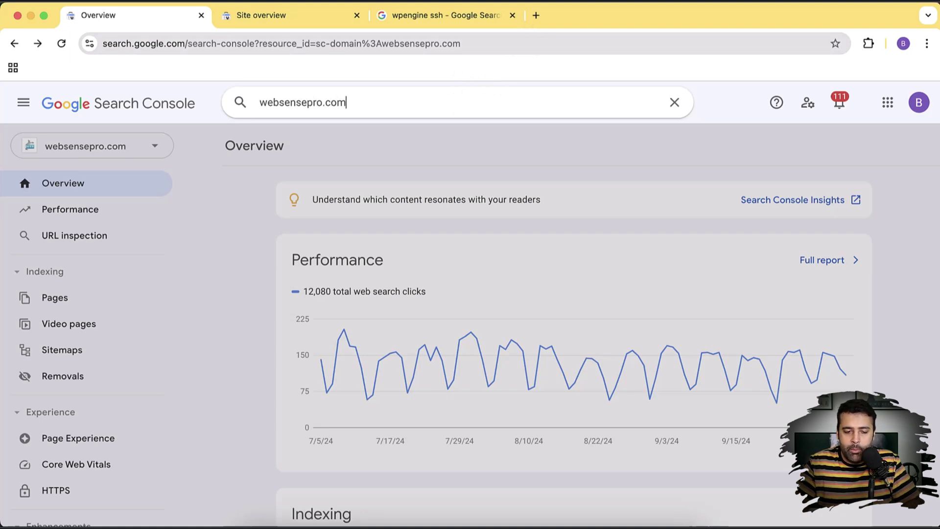
key(Return)
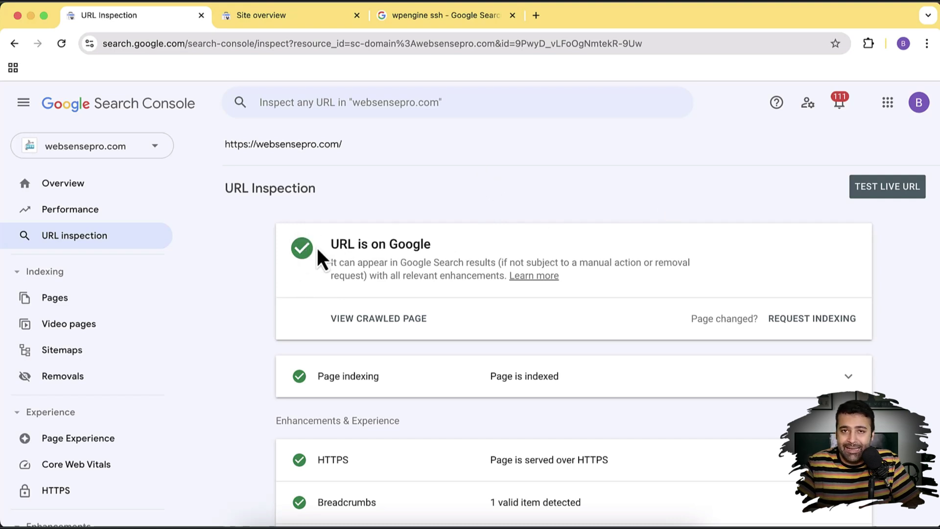
Expand the Page indexing section of the inspection result, review its discovery, crawl and indexing details, and collapse it.
scroll(826, 258, down, 3)
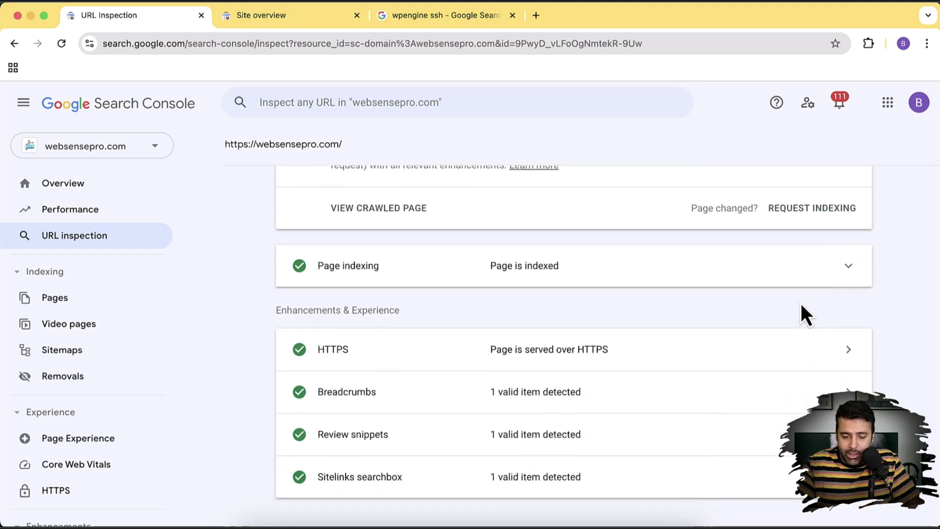
click(851, 270)
click(855, 279)
click(855, 279)
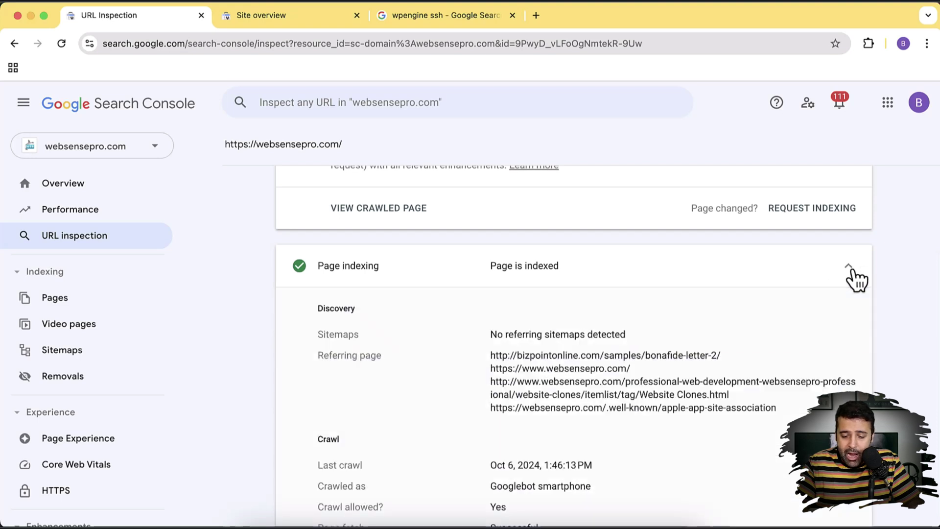
scroll(835, 319, down, 1)
scroll(835, 319, down, 4)
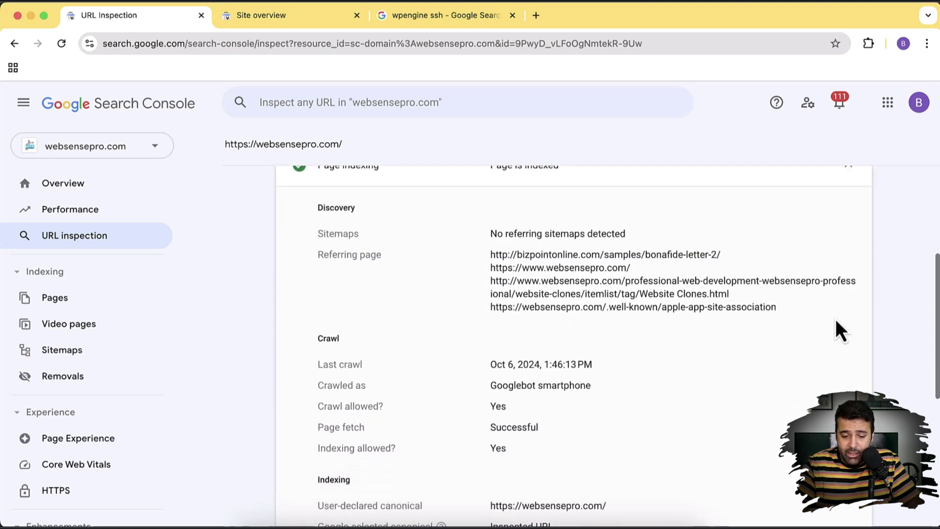
scroll(836, 319, down, 1)
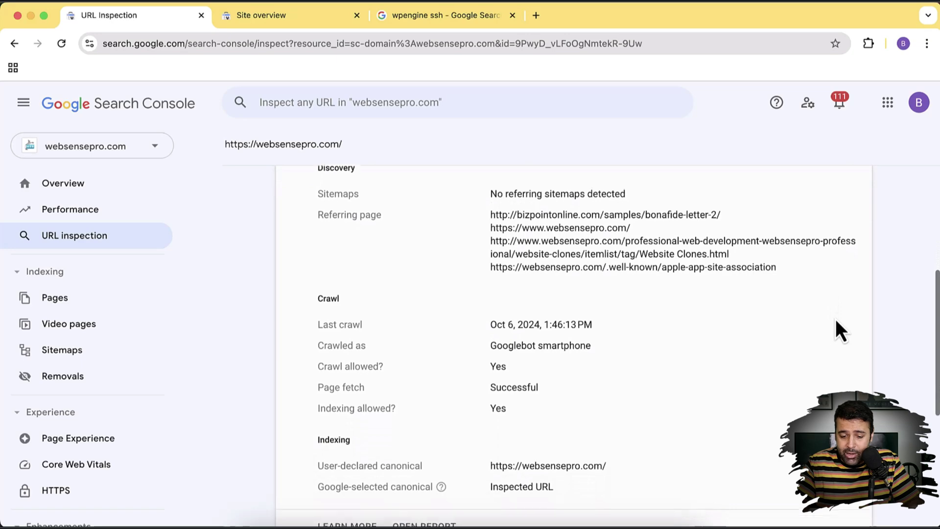
scroll(836, 321, down, 5)
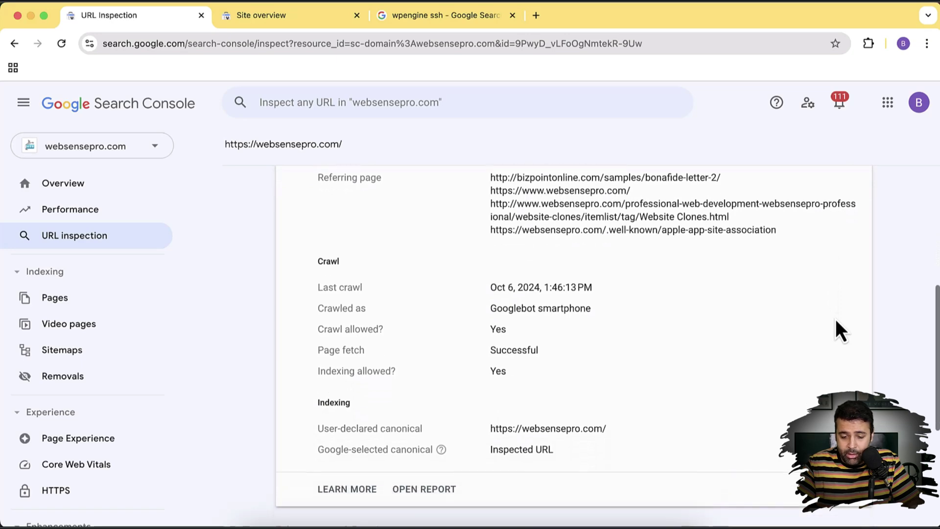
scroll(842, 319, up, 10)
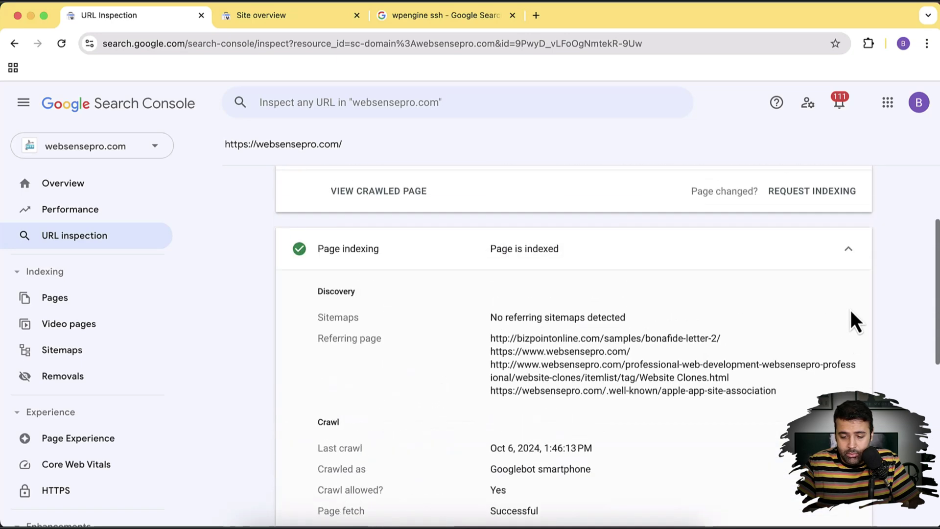
click(857, 252)
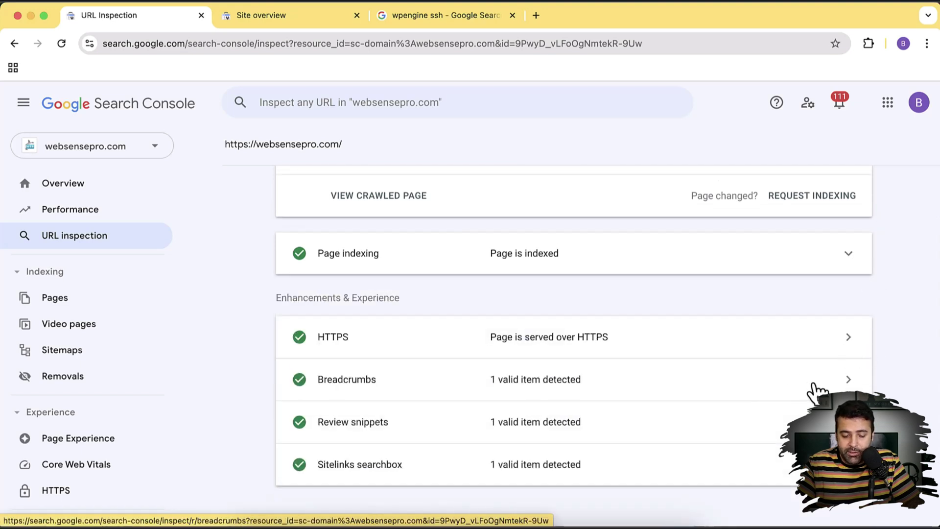
Open the Review snippets result of the inspected URL, examine the detected Homepage item's rating fields, and collapse the item.
click(777, 433)
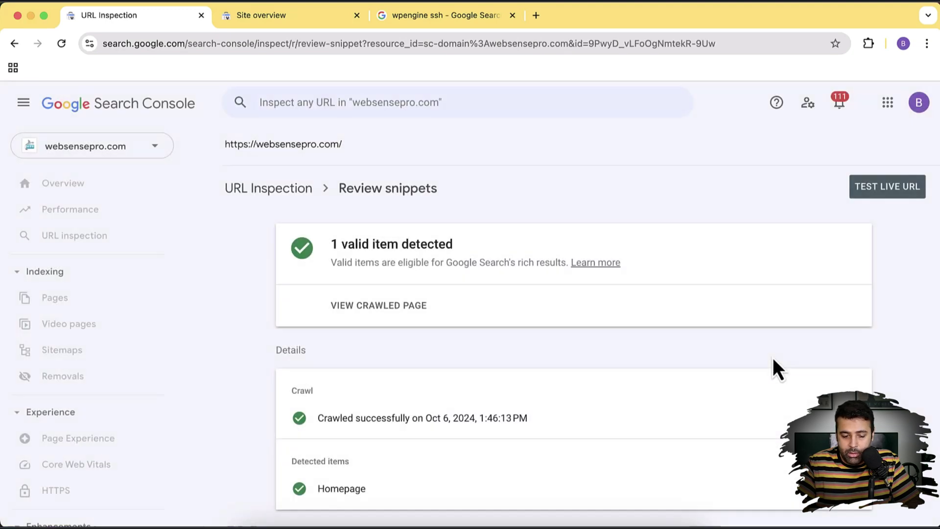
scroll(773, 357, down, 1)
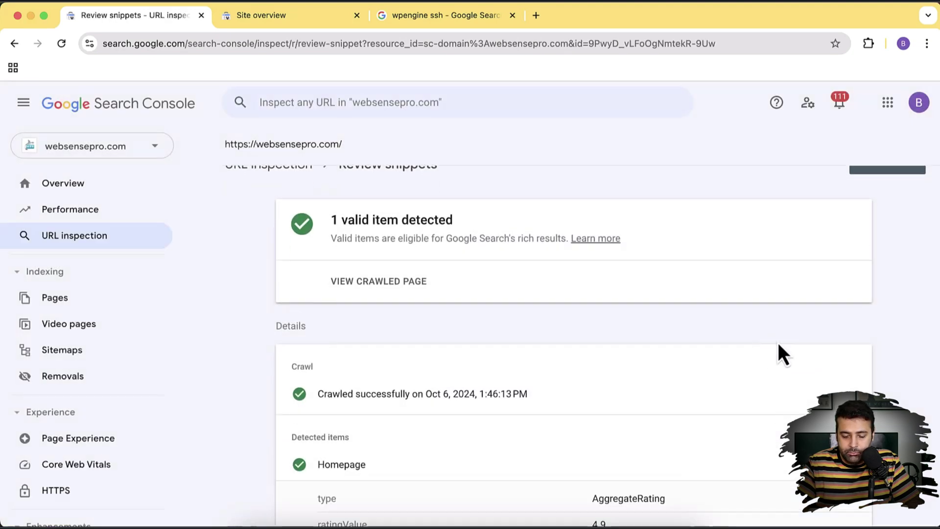
scroll(779, 345, down, 3)
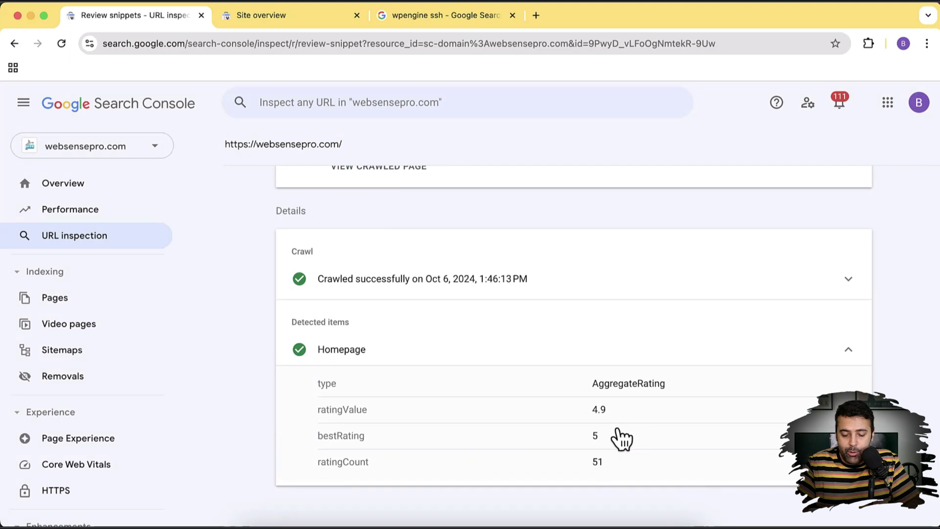
click(848, 352)
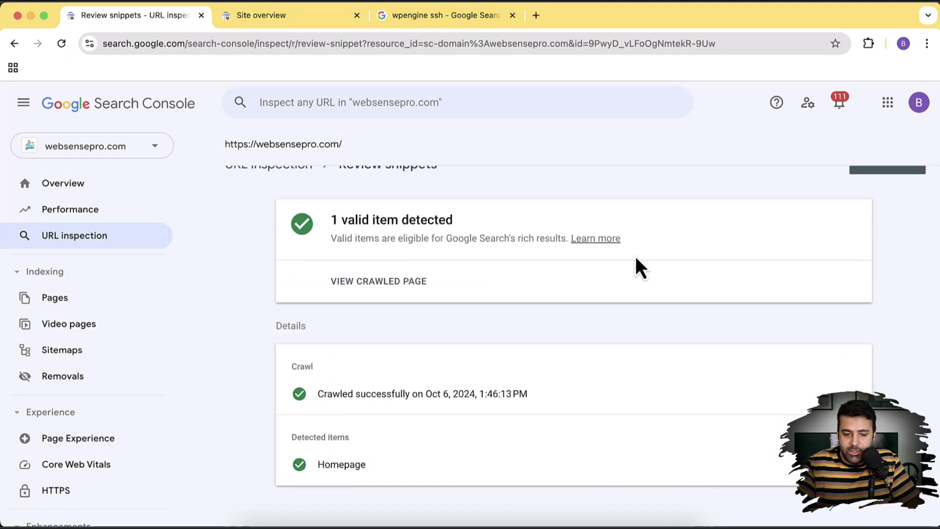
Switch to the wpengine ssh Google results and examine the star rating under the WebSensePro listing.
click(481, 21)
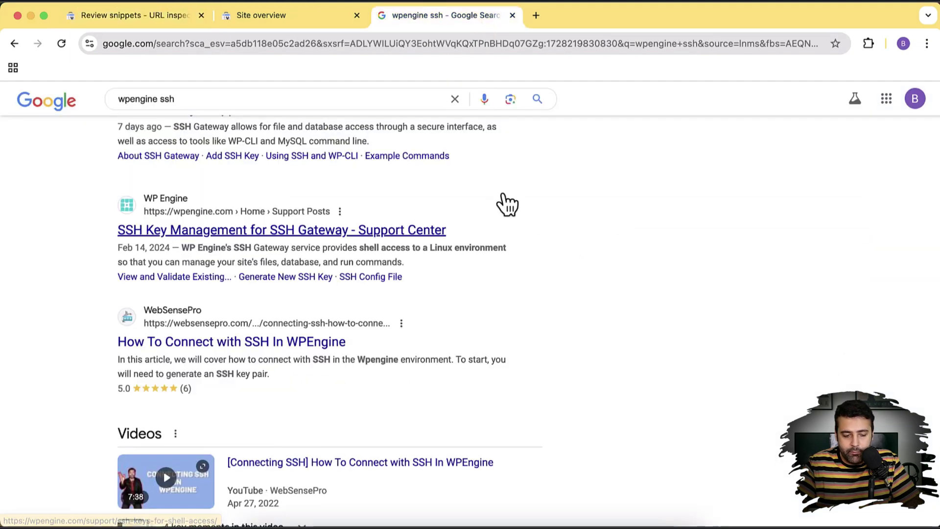
scroll(507, 203, down, 1)
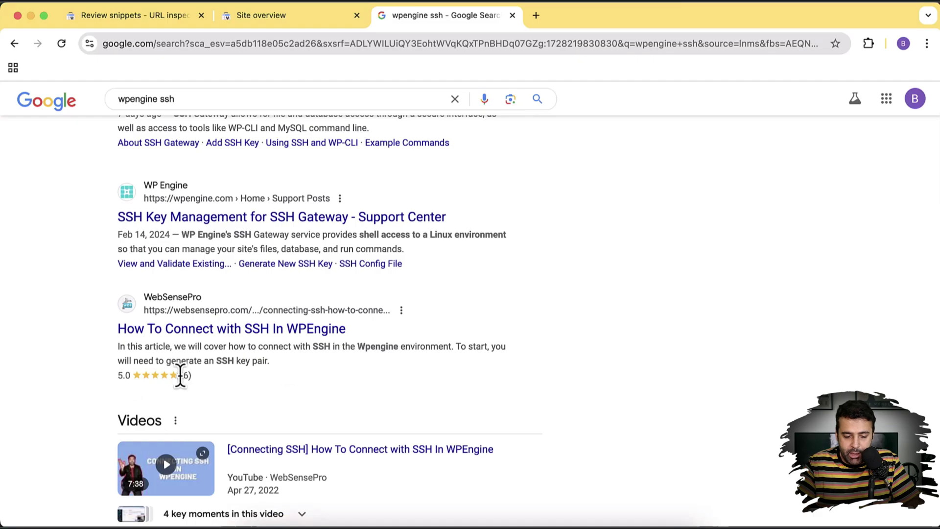